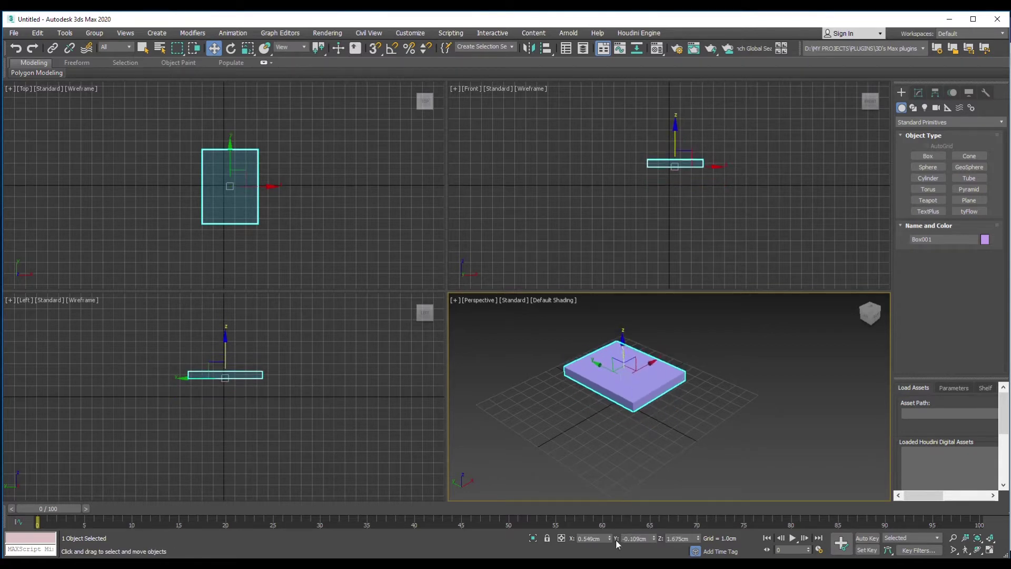
Step: Raise the box along the Z axis to a height of 45 cm
drag(698, 538, 696, 538)
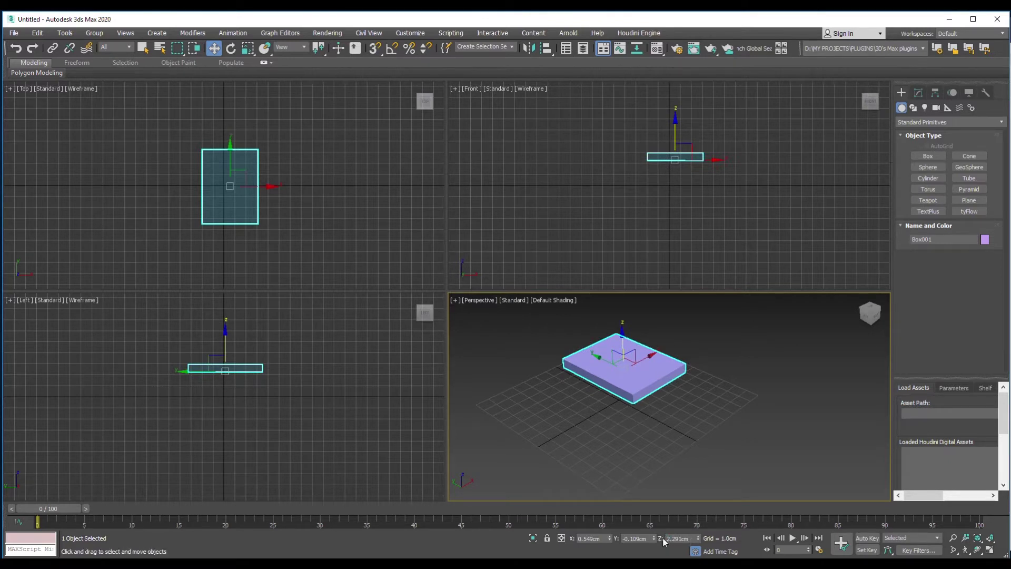
drag(698, 537, 703, 476)
double_click(693, 537)
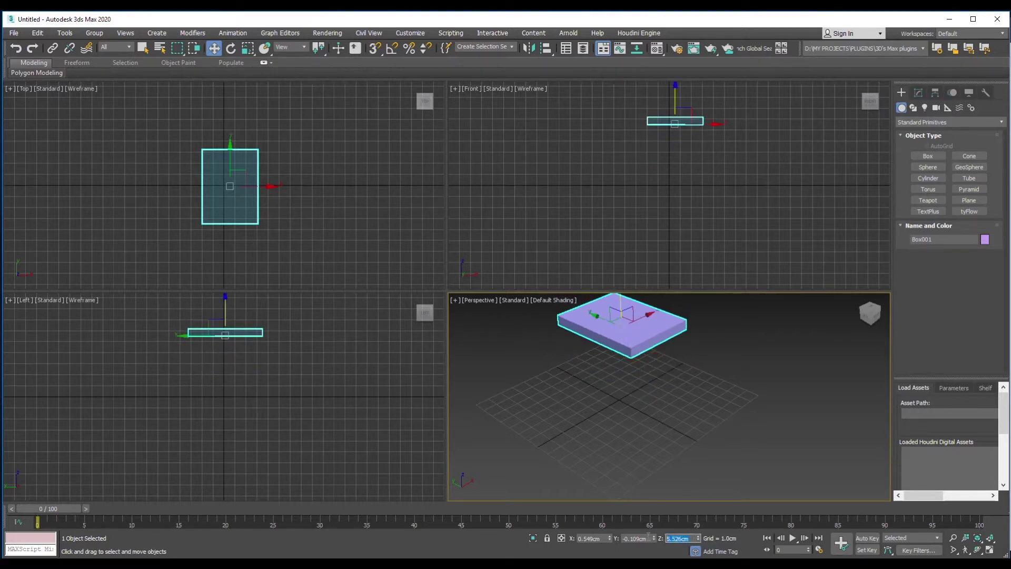
text(45)
key(Return)
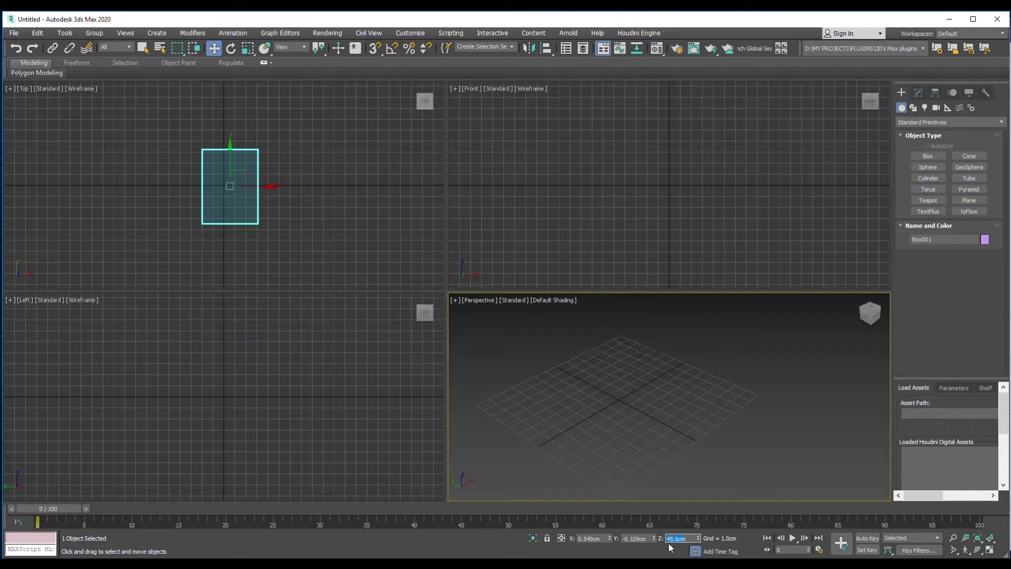
scroll(626, 400, down, 5)
scroll(631, 395, up, 3)
middle_drag(630, 370, 641, 415)
scroll(640, 415, up, 2)
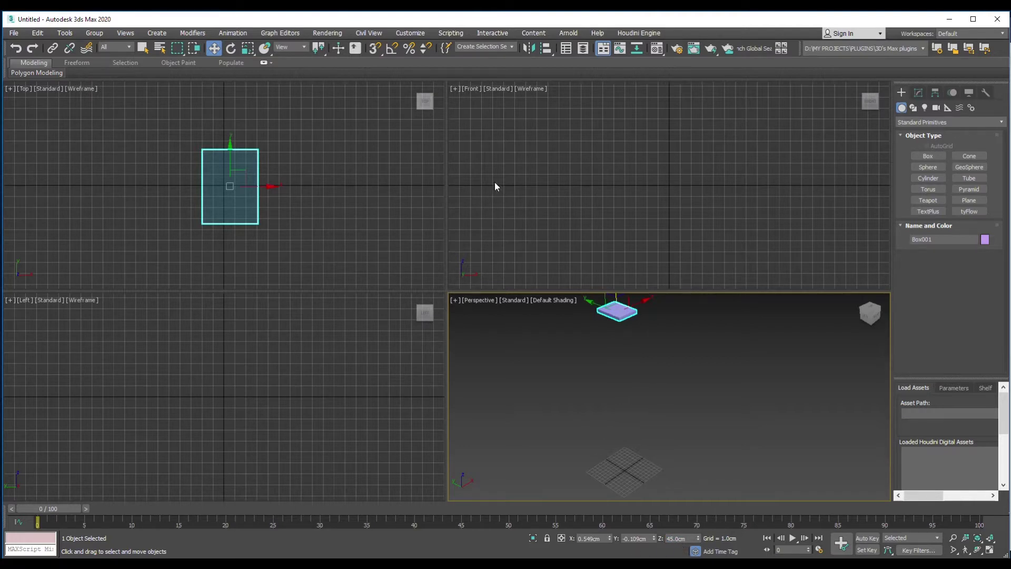
Step: Set the display unit scale to metric centimeters in the units setup
click(413, 33)
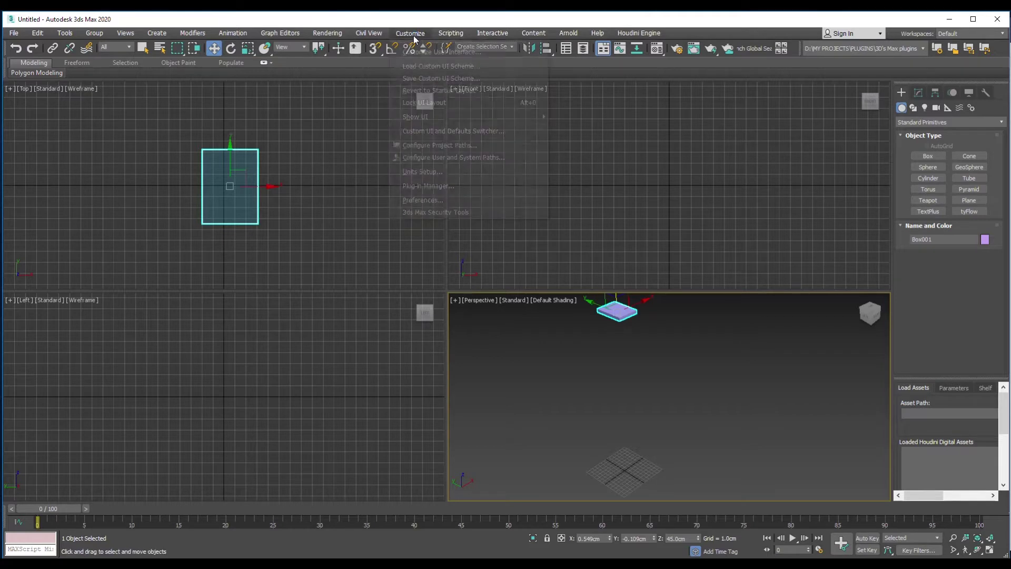
click(433, 173)
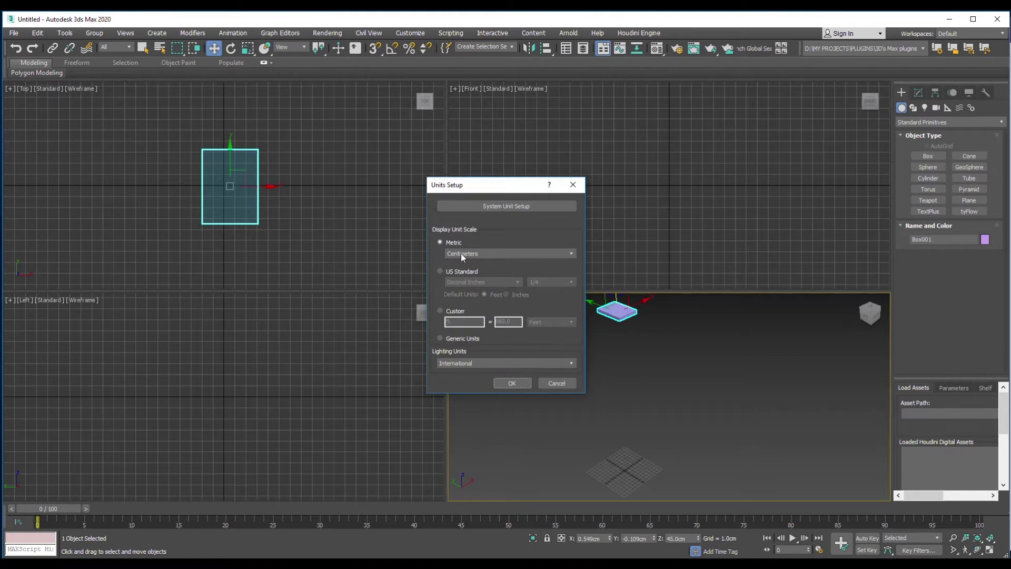
click(571, 254)
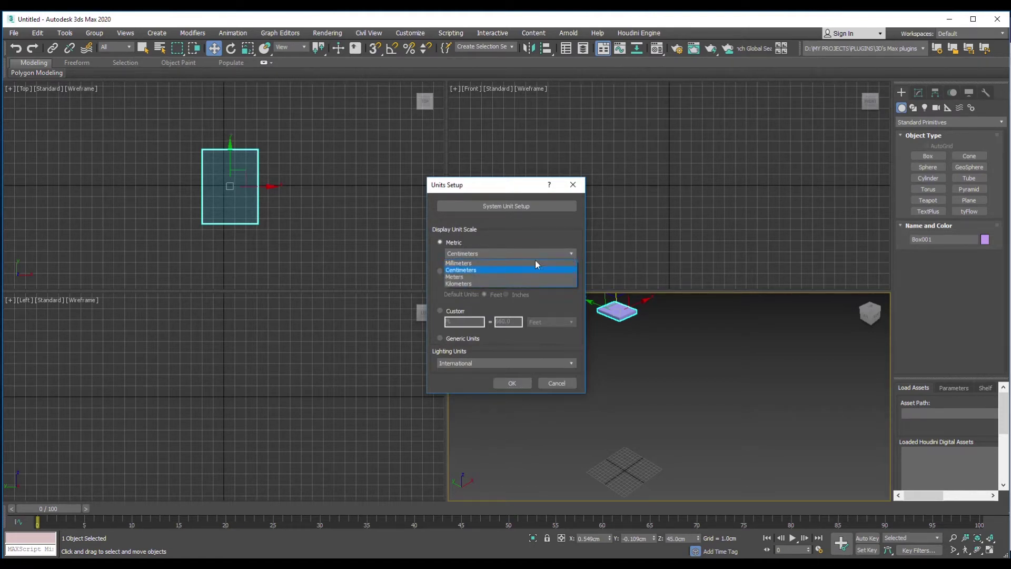
click(470, 270)
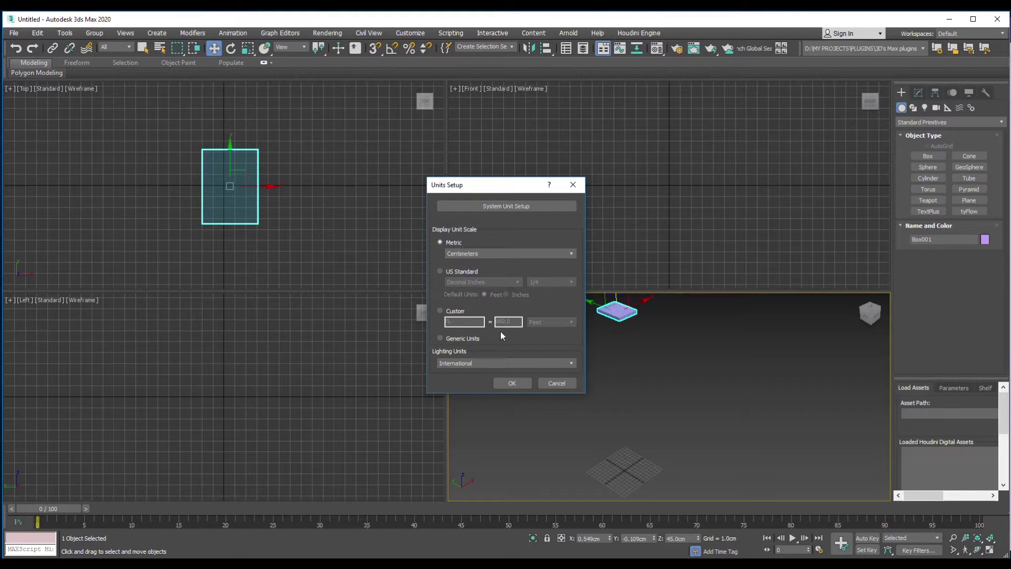
click(512, 384)
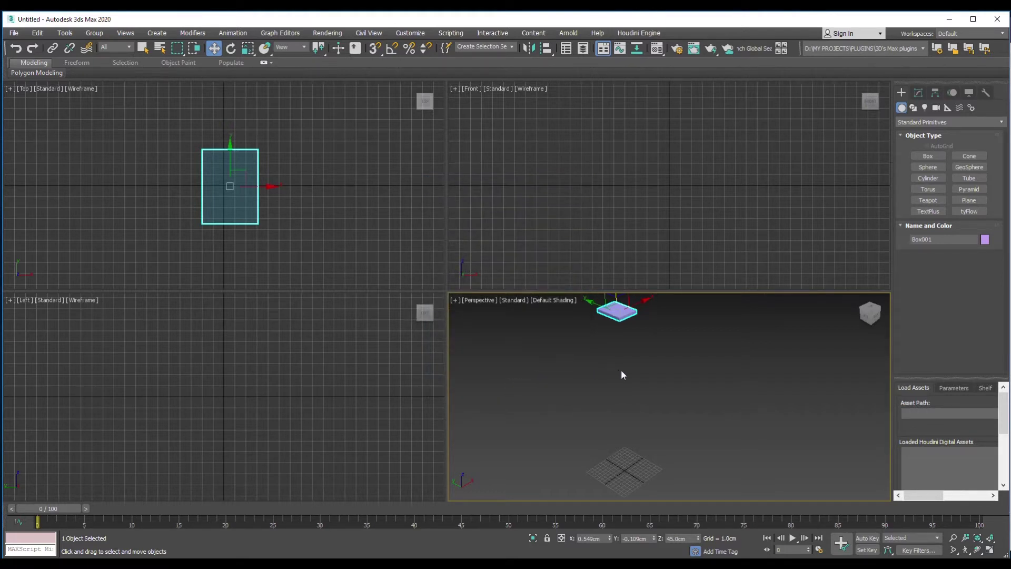
Step: Maximize the Perspective viewport and frame the raised box together with the ground grid
middle_drag(621, 369, 614, 367)
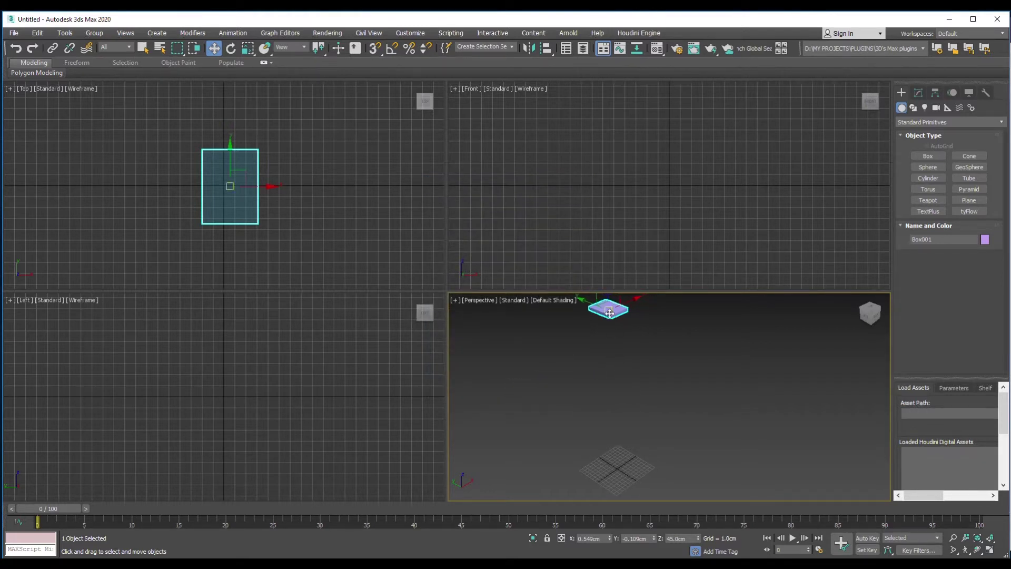
scroll(613, 314, down, 2)
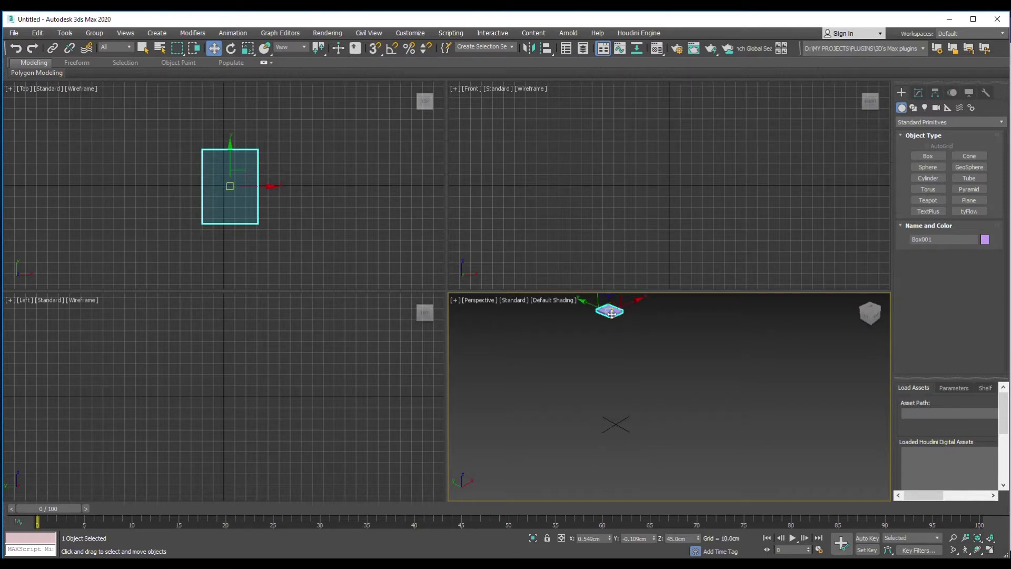
click(455, 301)
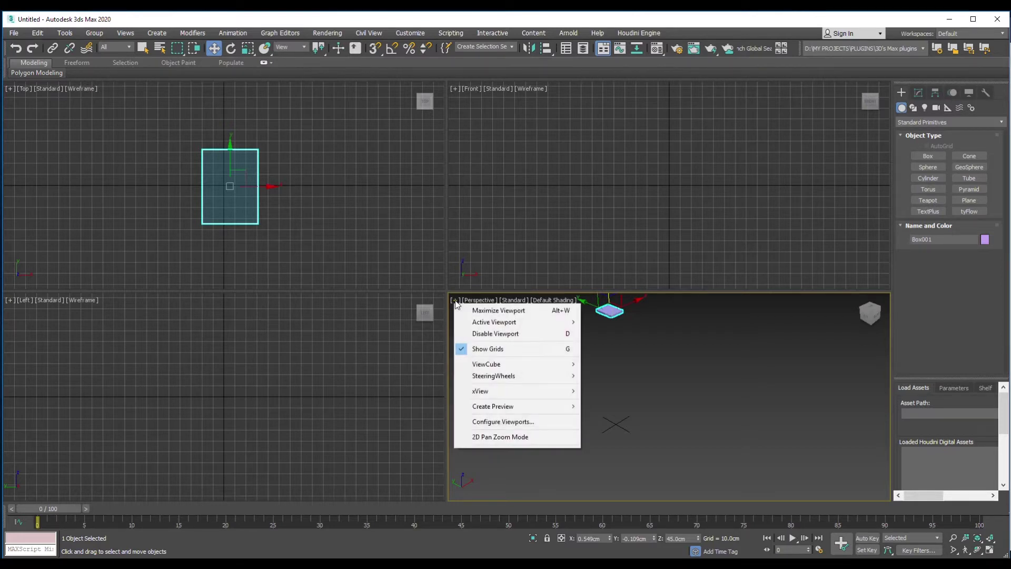
click(495, 311)
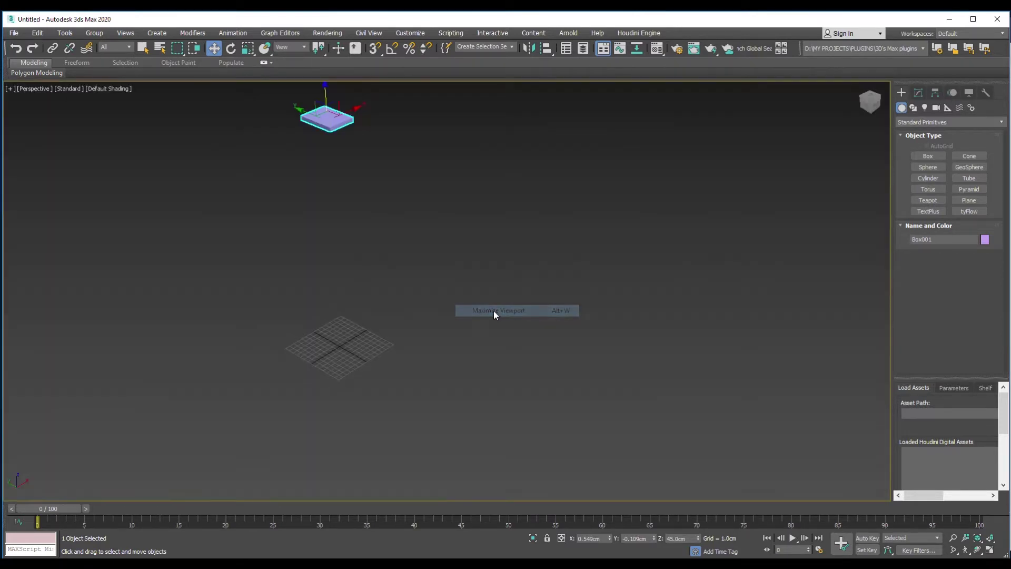
middle_drag(312, 228, 469, 287)
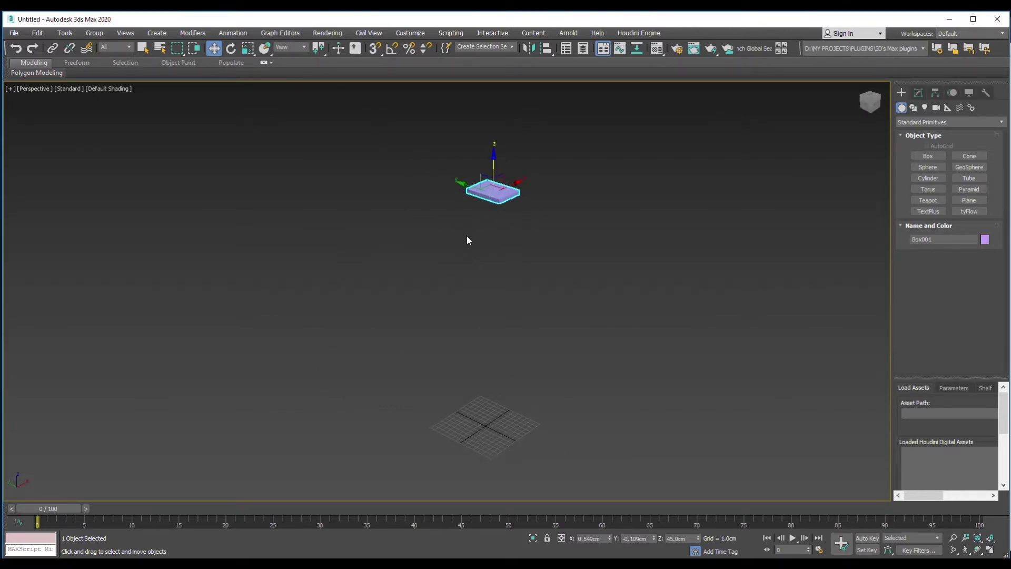
middle_drag(466, 235, 409, 213)
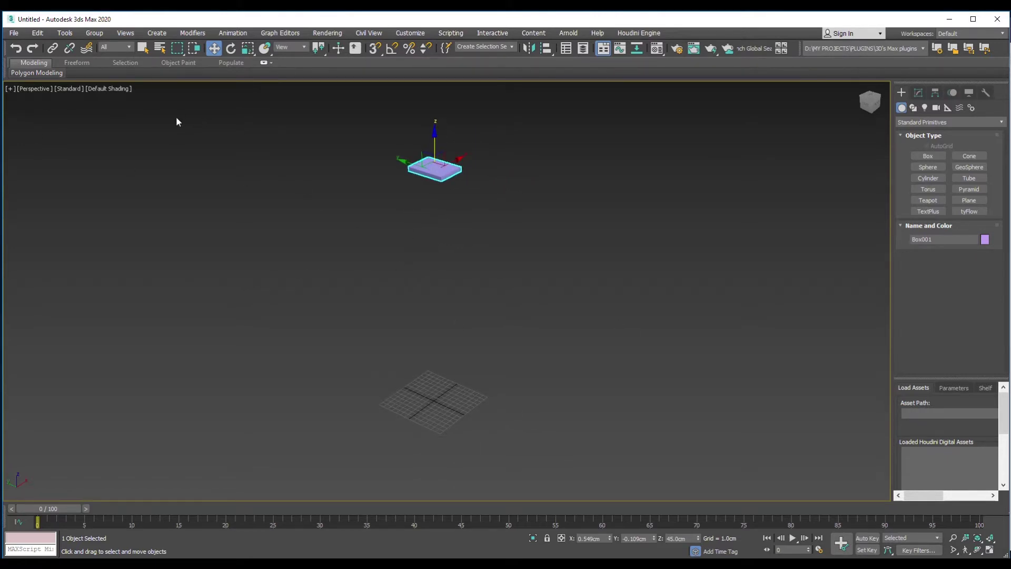
click(10, 88)
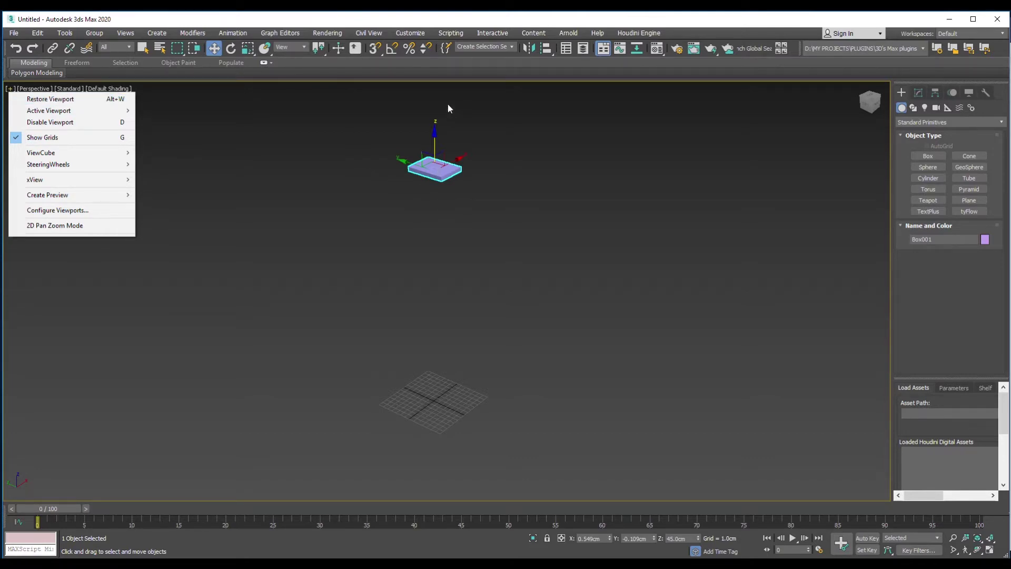
click(449, 77)
middle_drag(428, 194, 465, 194)
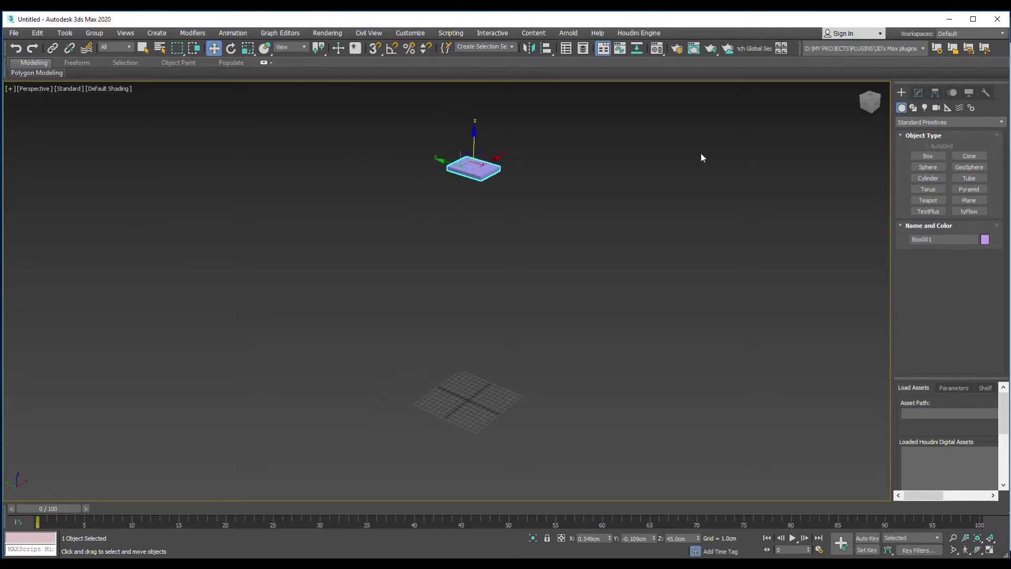
Step: Set the box's length and width to 30 cm and its height to 2 cm
click(918, 94)
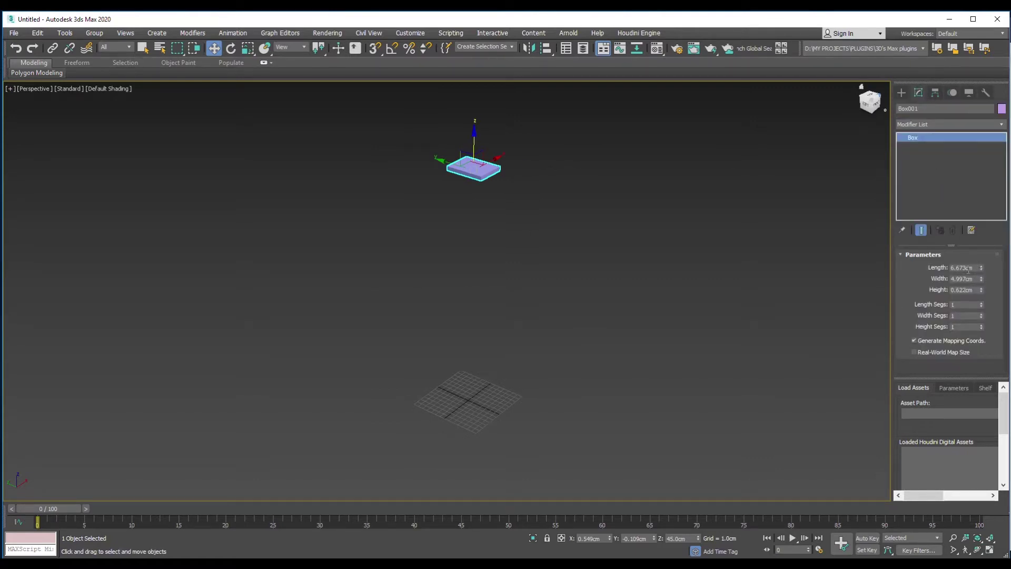
drag(982, 271, 982, 250)
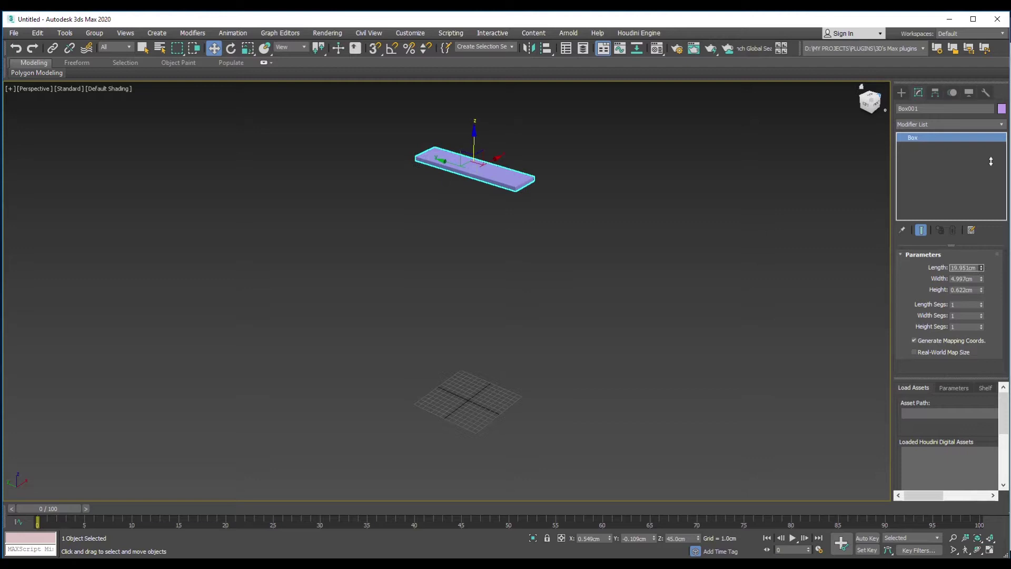
click(975, 268)
key(Return)
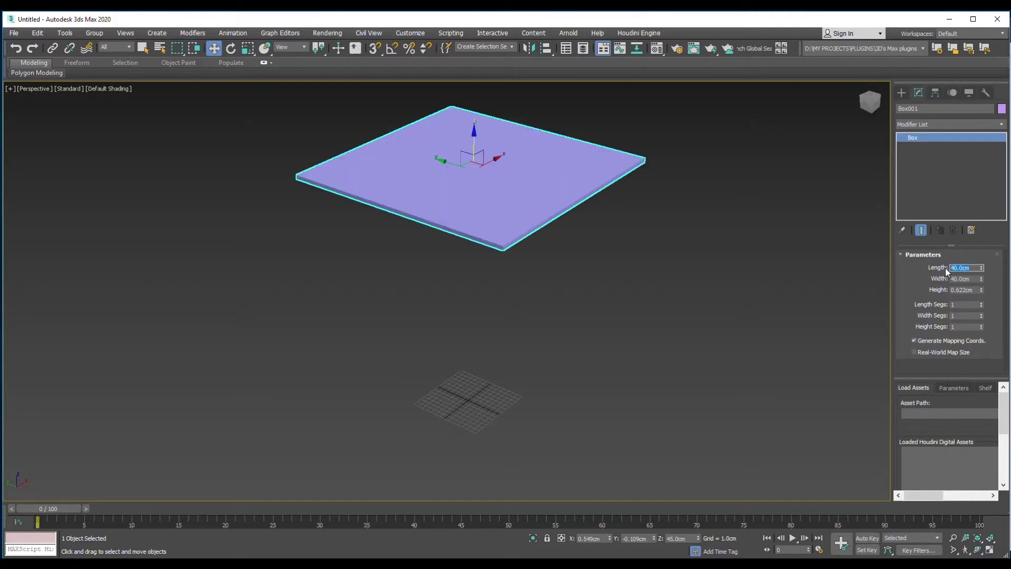
text(30)
click(974, 278)
text(3)
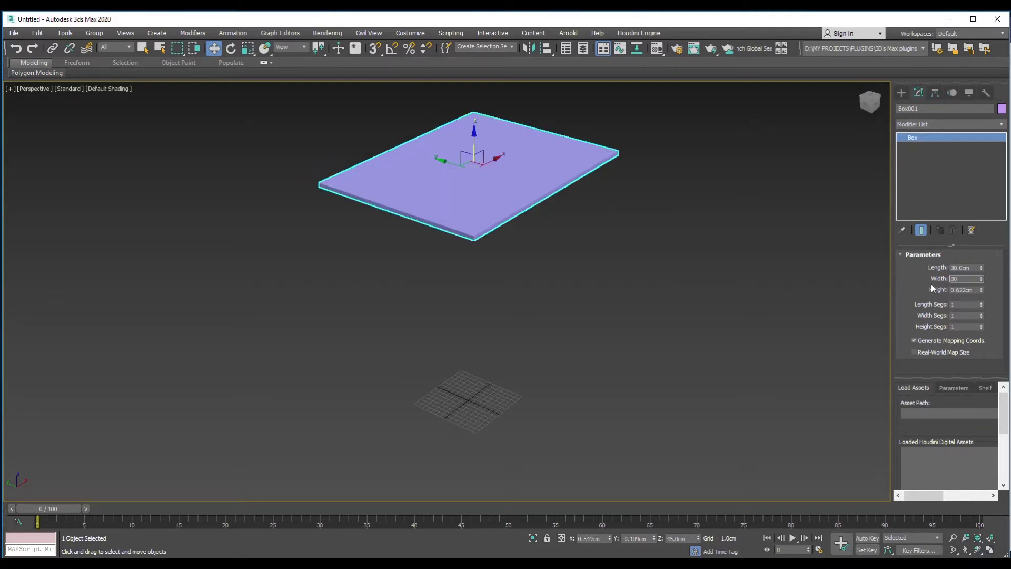
key(Tab)
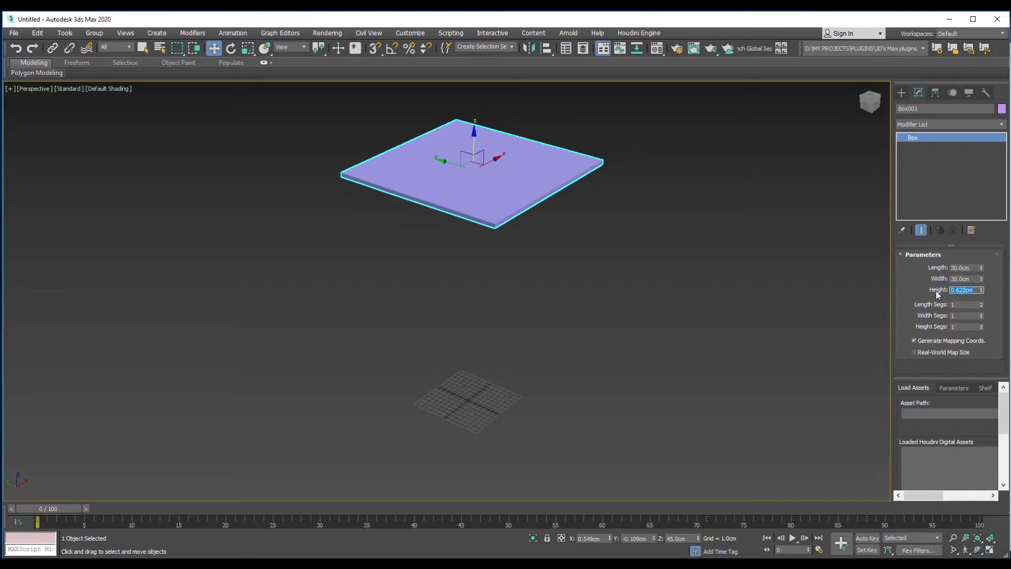
text(2)
key(Return)
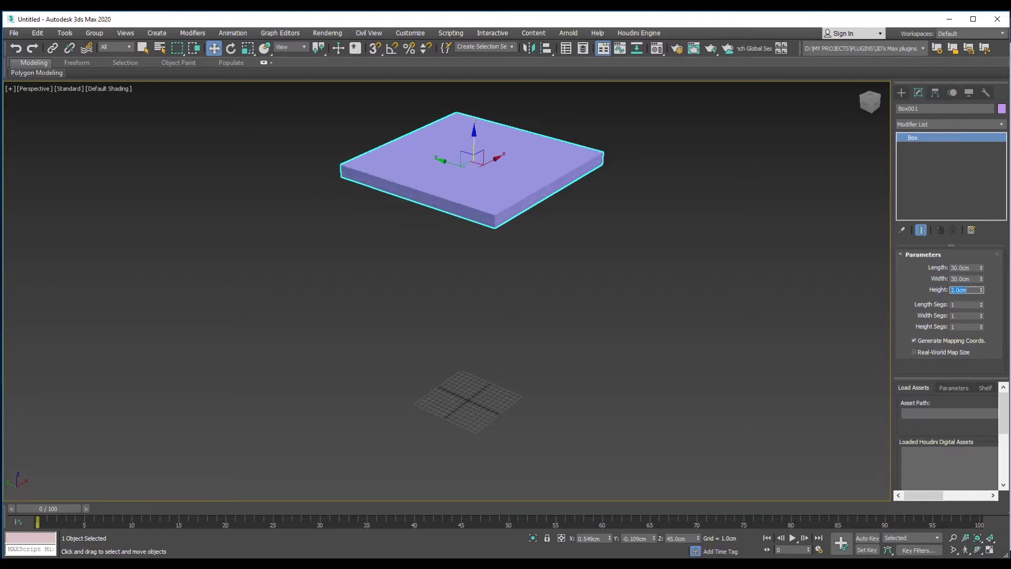
Step: Give the box 3 length, 5 width and 3 height segments, and turn on Edged Faces shading in the viewport
alt+middle_drag(437, 230, 495, 240)
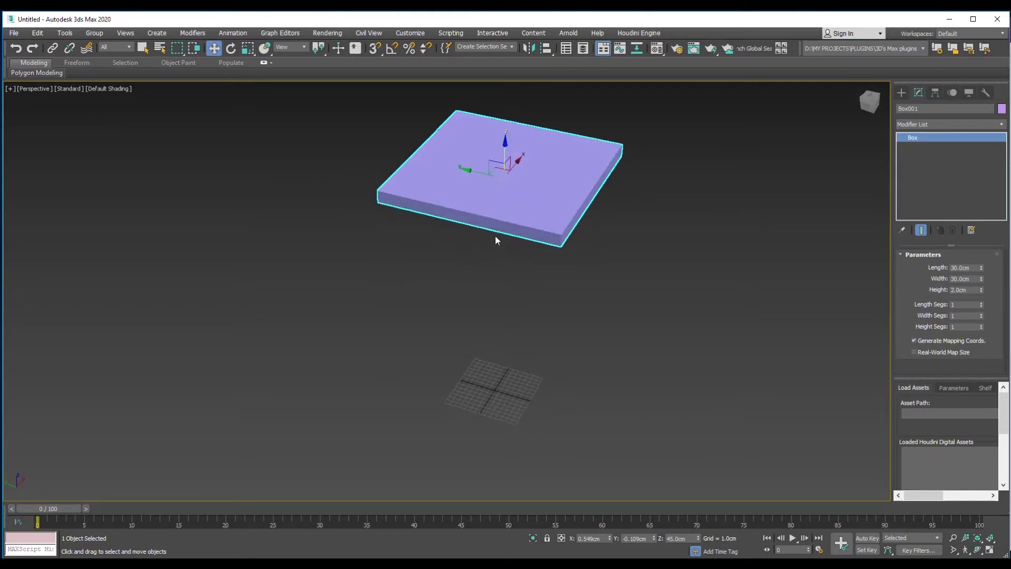
alt+middle_drag(799, 253, 841, 255)
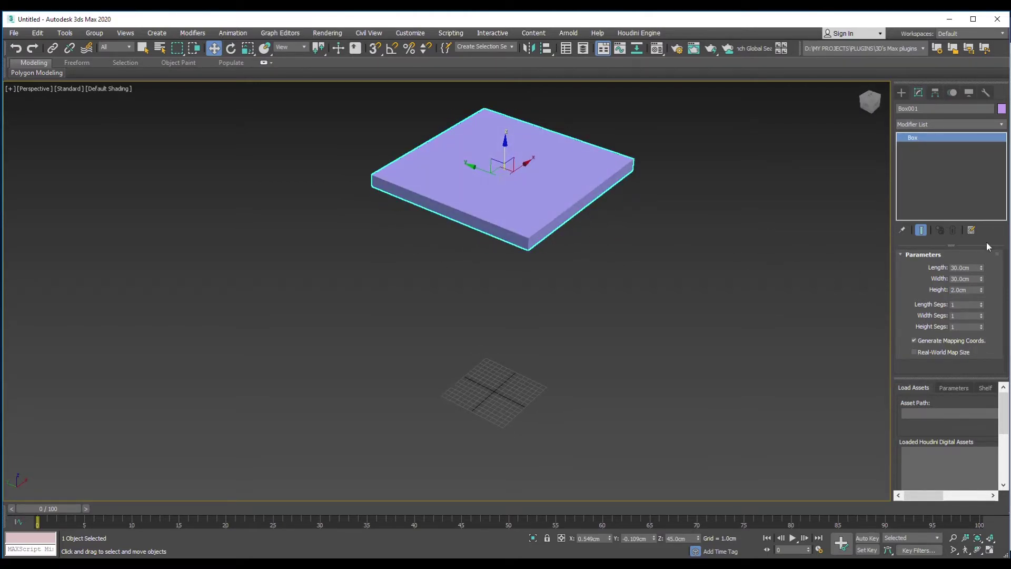
double_click(980, 304)
double_click(980, 325)
click(981, 313)
click(118, 89)
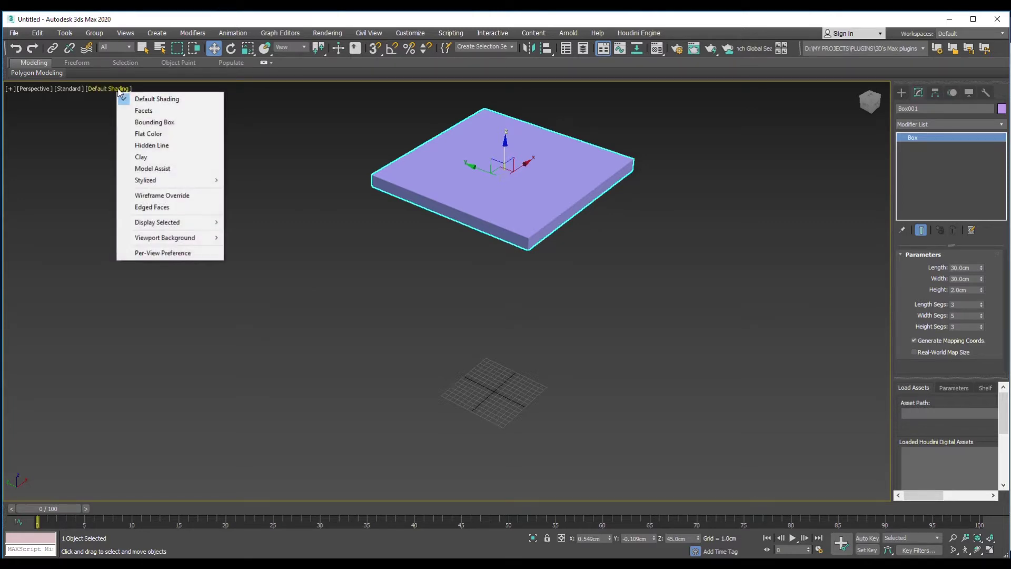
click(154, 208)
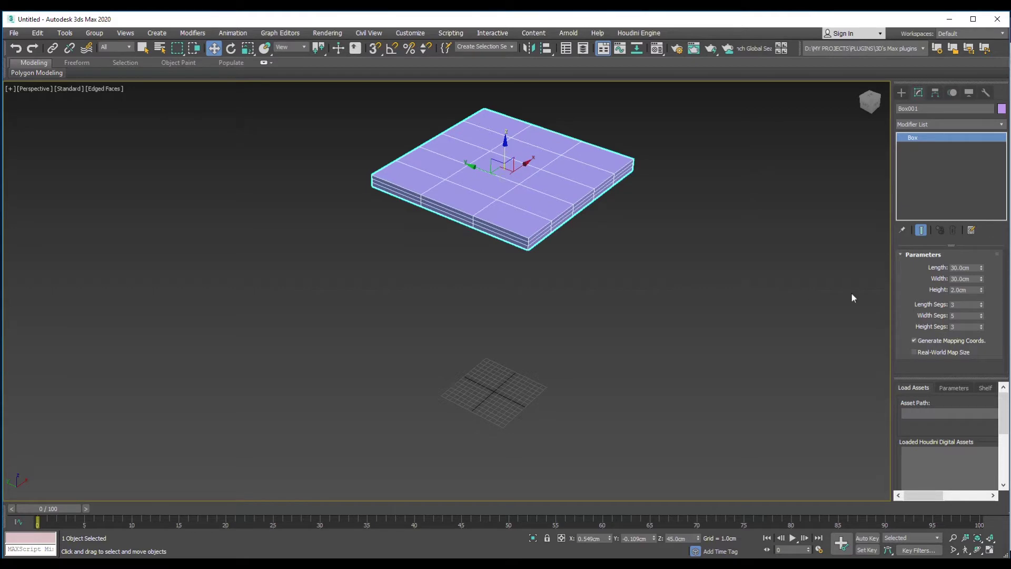
Step: Try different height segment counts on the box and leave the value at 1
click(981, 329)
click(980, 329)
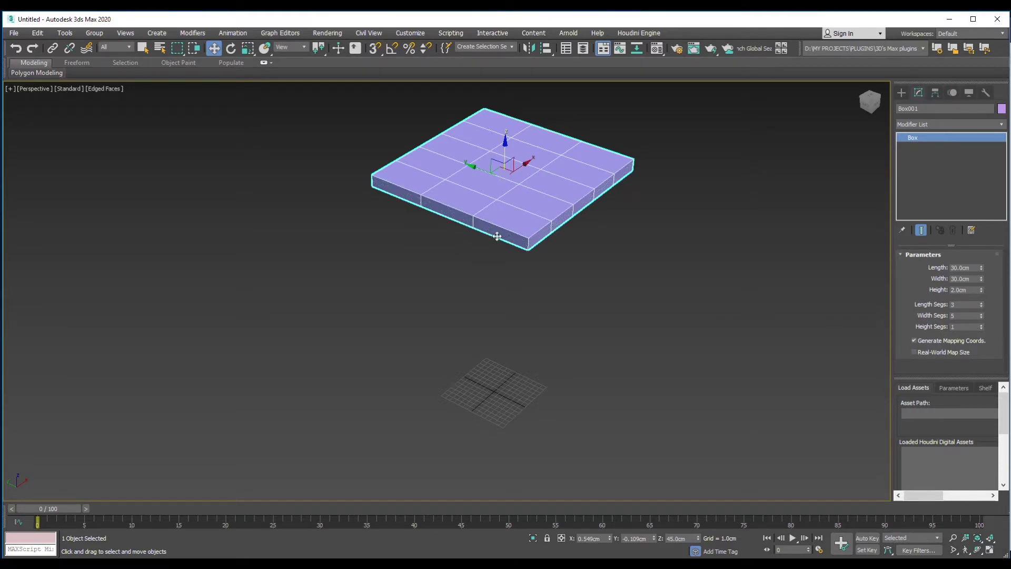
scroll(474, 226, up, 3)
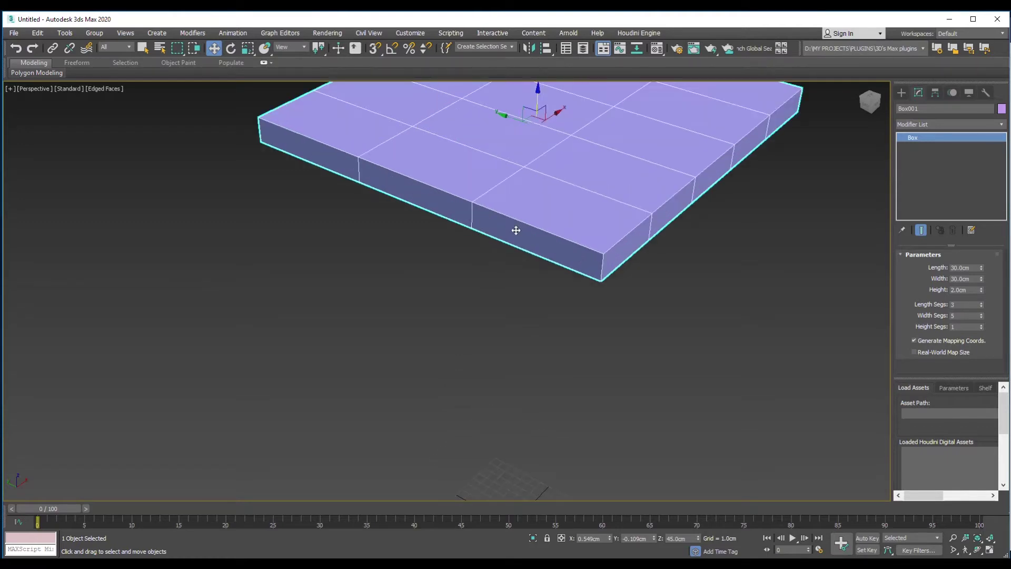
click(981, 324)
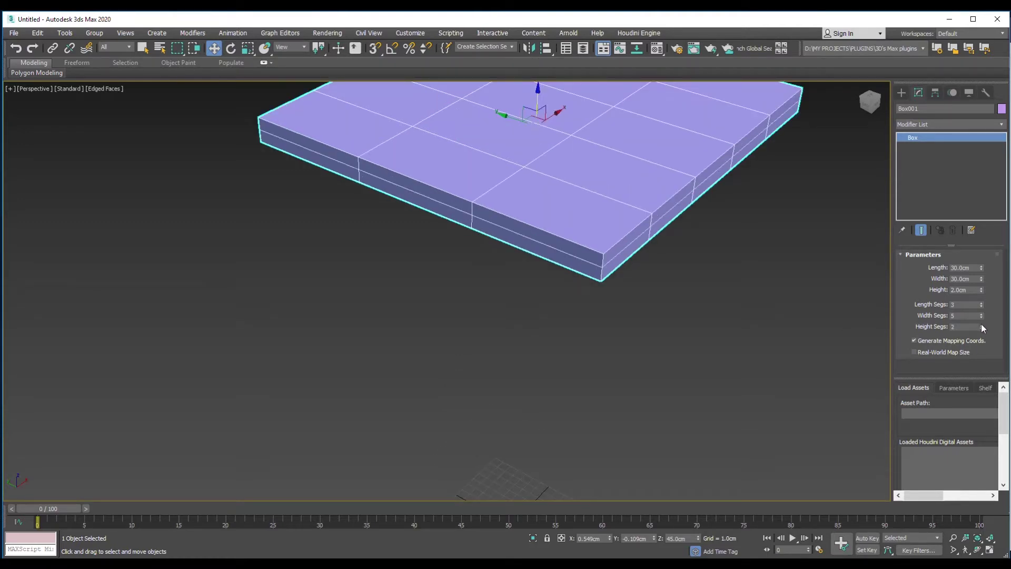
click(981, 324)
right_click(981, 328)
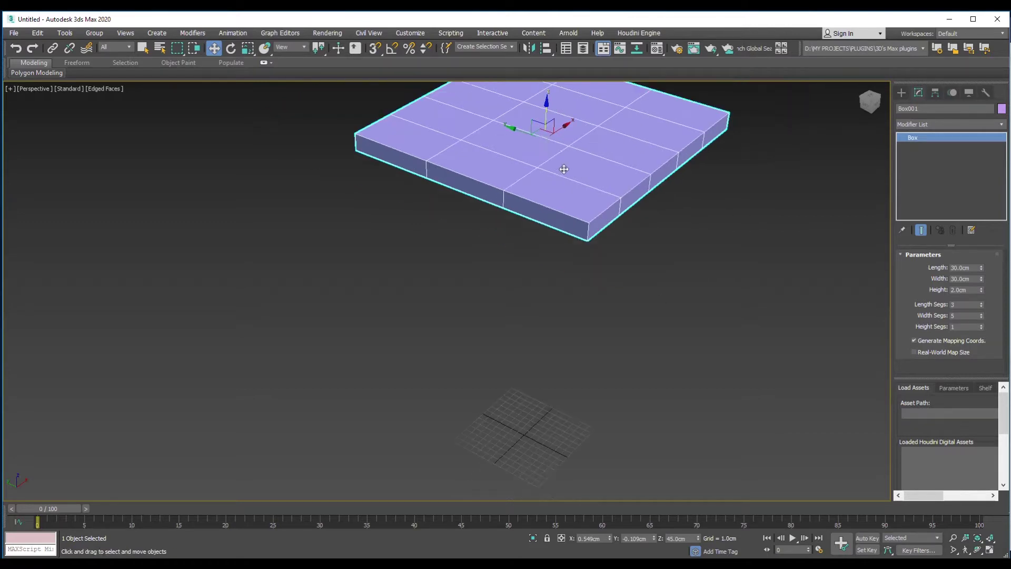
Step: Increase the box's length and width segments to 10 each
scroll(553, 169, down, 2)
middle_drag(555, 174, 548, 269)
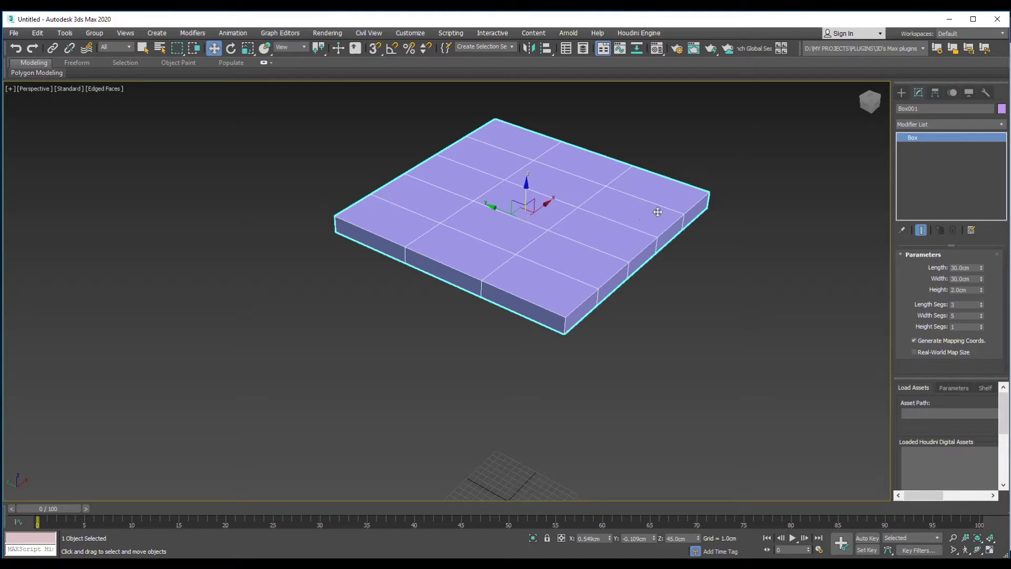
click(982, 314)
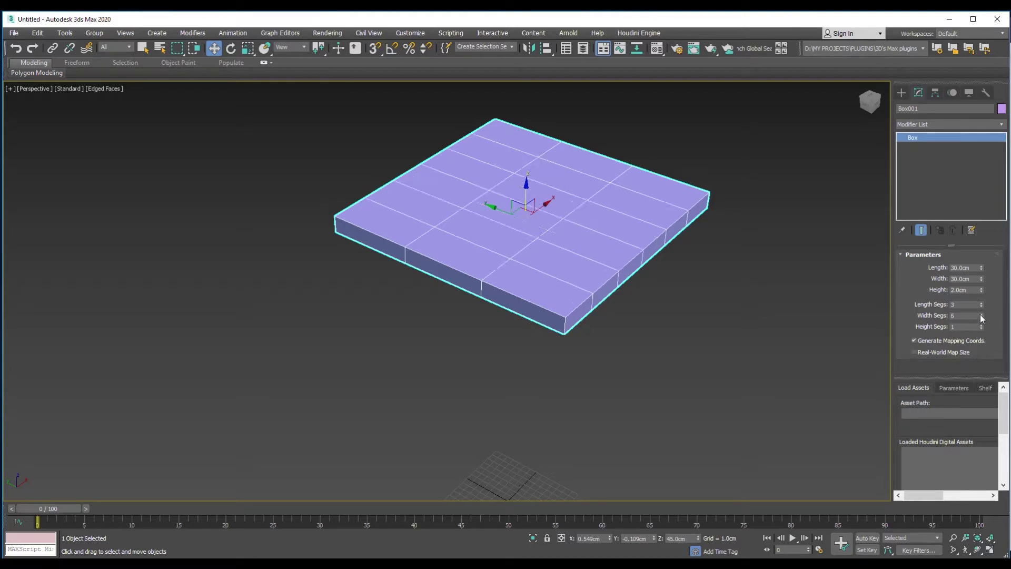
click(982, 314)
click(982, 314)
click(981, 314)
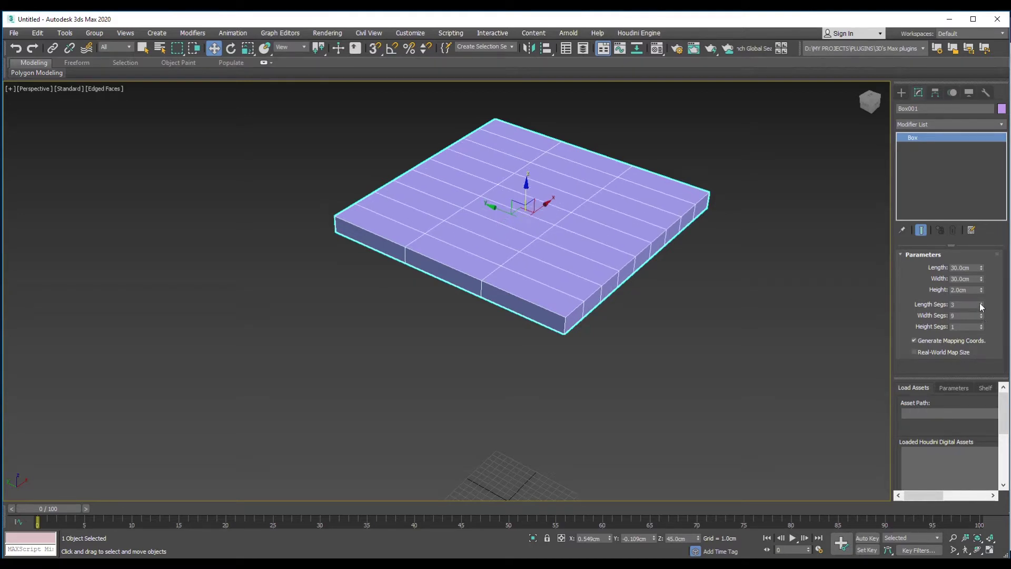
click(981, 303)
click(981, 304)
click(981, 304)
click(981, 304)
click(980, 304)
click(981, 304)
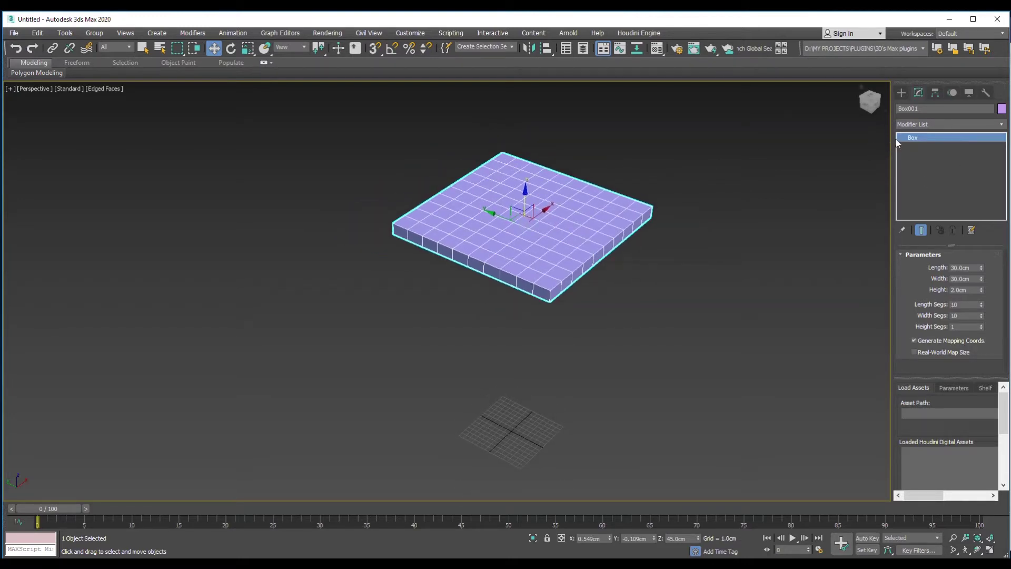
Step: Add an Edit Poly modifier to the box
click(1000, 124)
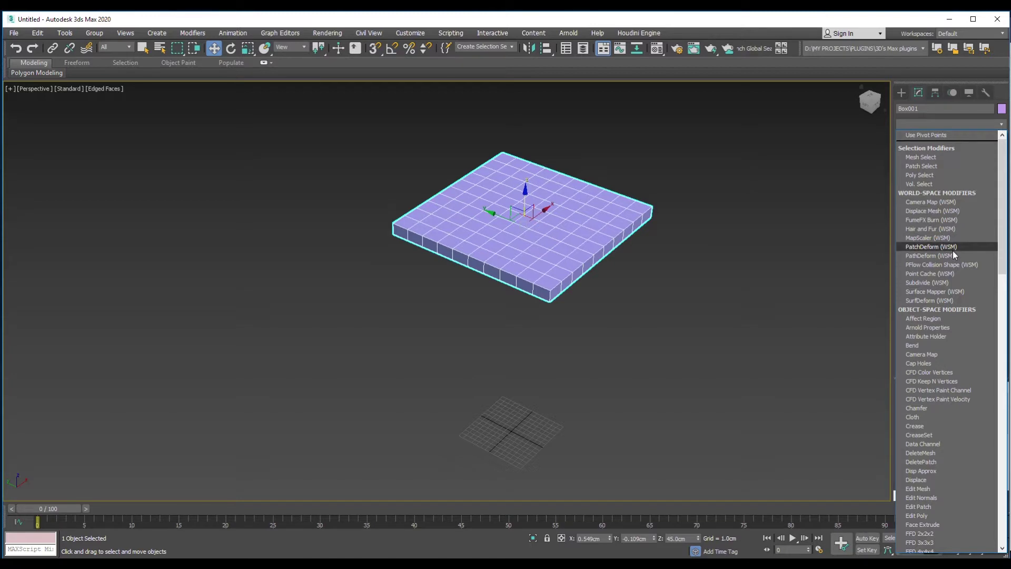
scroll(961, 302, down, 1)
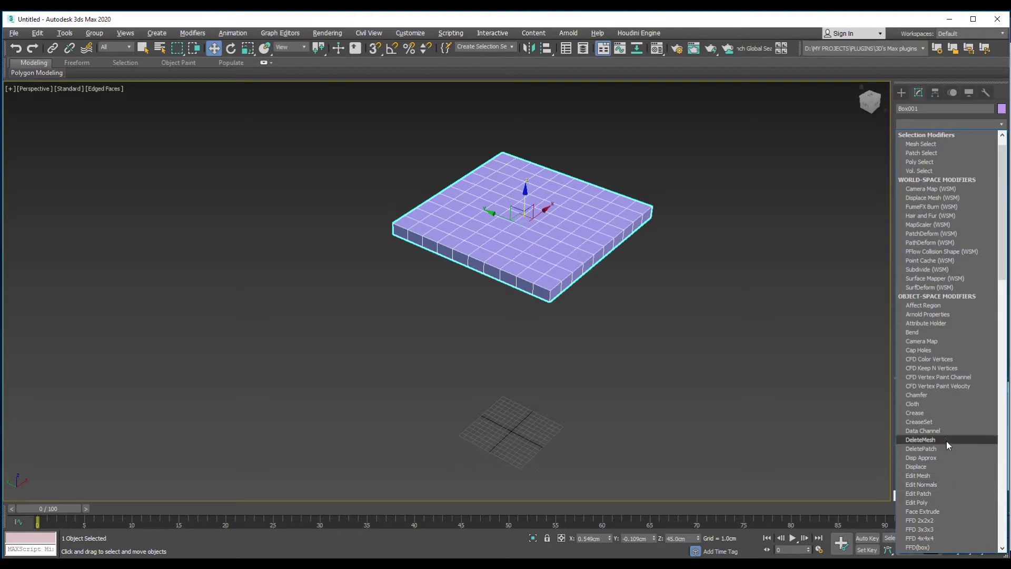
key(e)
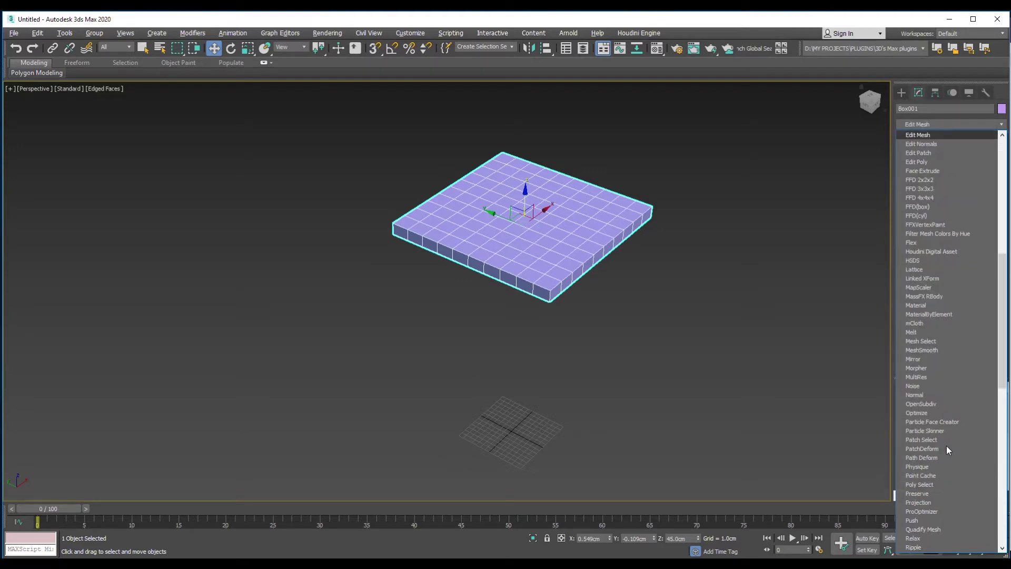
click(924, 162)
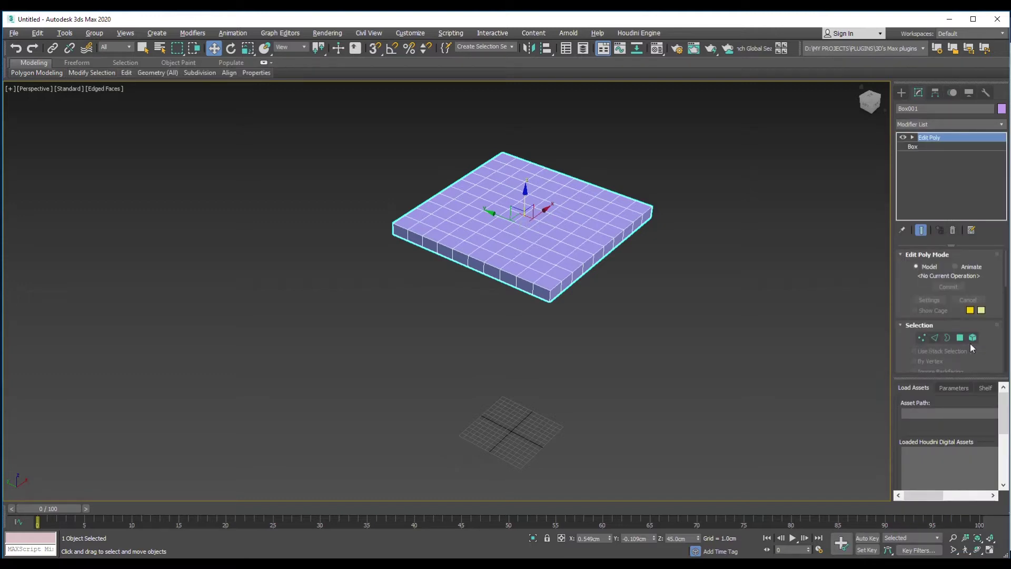
Step: Select the four corner polygons on the underside of the slab at polygon level
alt+middle_drag(535, 231, 526, 140)
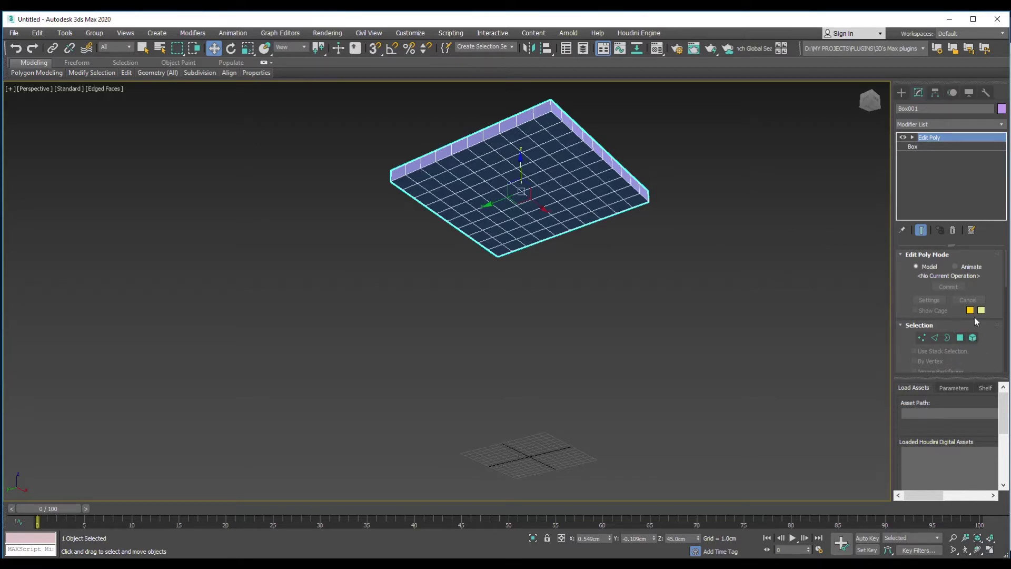
click(960, 338)
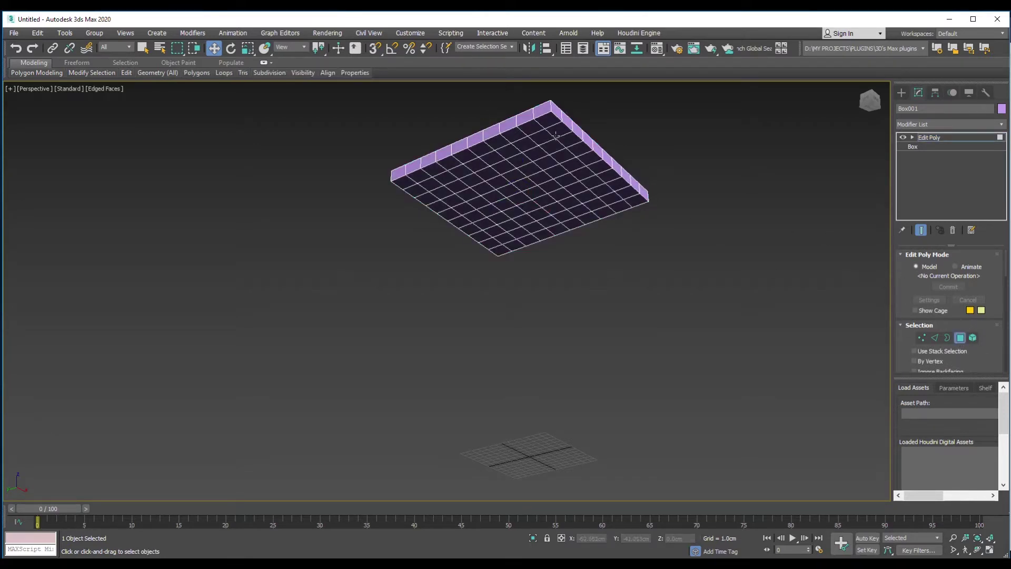
click(548, 115)
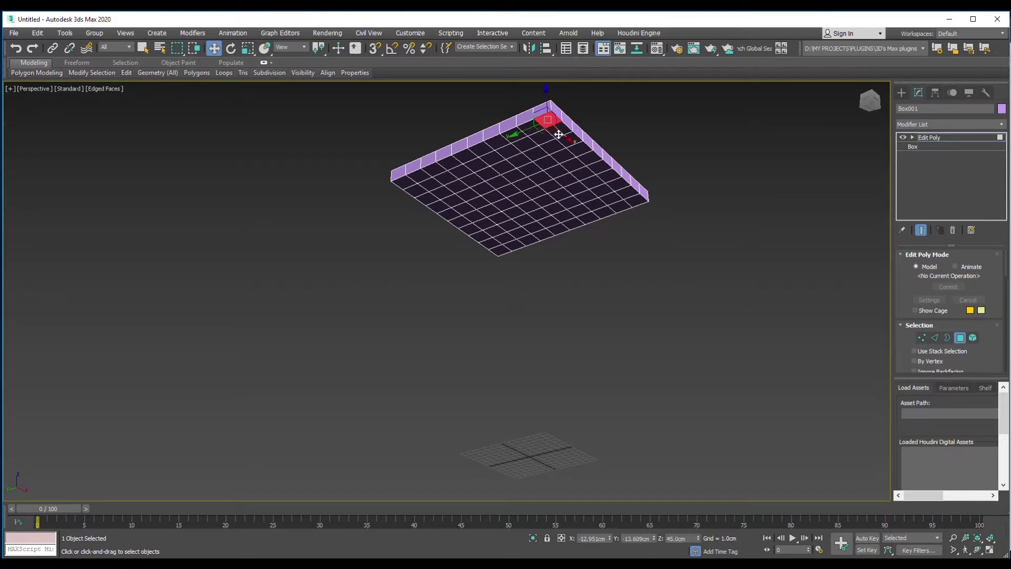
mouse_move(558, 134)
mouse_down()
mouse_move(553, 147)
mouse_move(543, 141)
mouse_move(553, 126)
mouse_move(568, 140)
mouse_move(546, 120)
mouse_up()
ctrl+click(404, 182)
ctrl+click(497, 251)
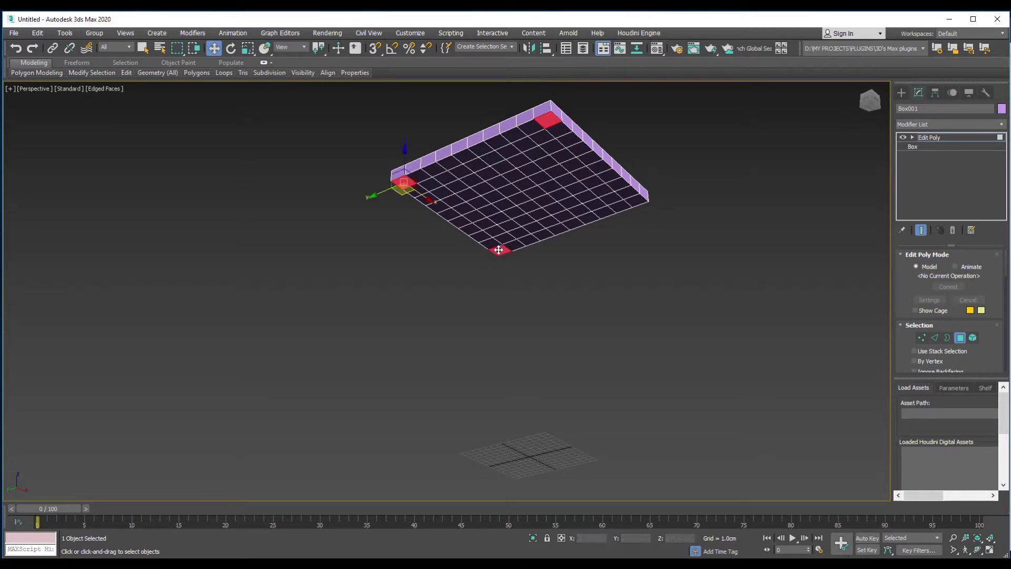
ctrl+click(635, 202)
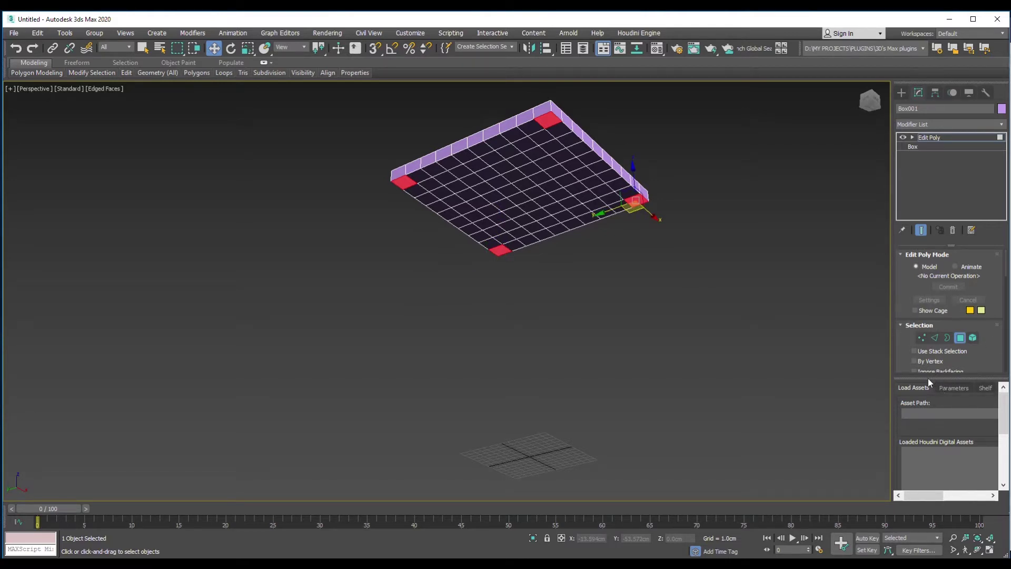
Step: Extrude the four selected corner polygons downward by about 34.7 cm to form the legs
drag(928, 378, 921, 400)
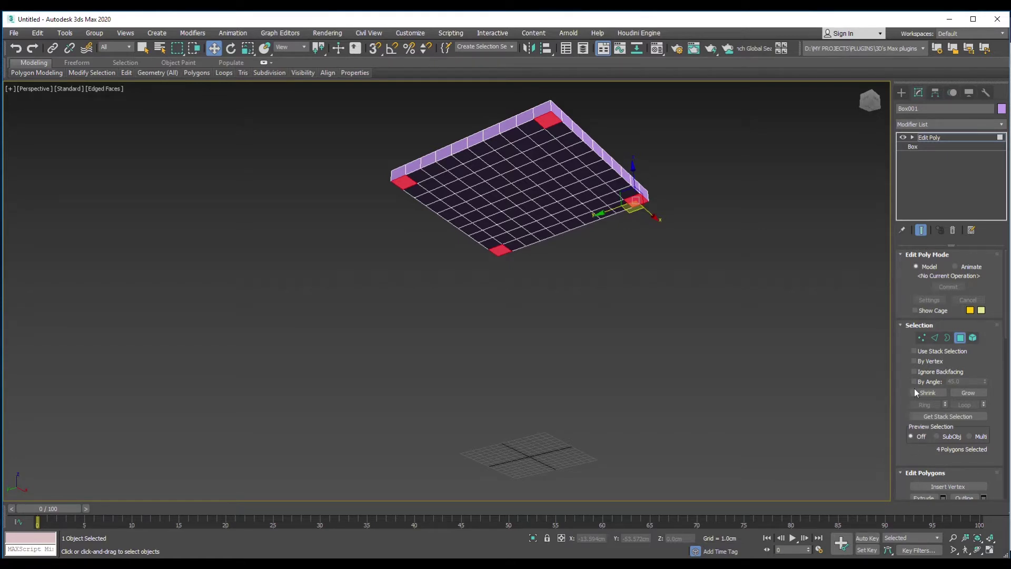
mouse_move(1005, 297)
mouse_down()
mouse_move(1005, 310)
mouse_move(1005, 298)
mouse_up()
drag(1005, 311, 1005, 362)
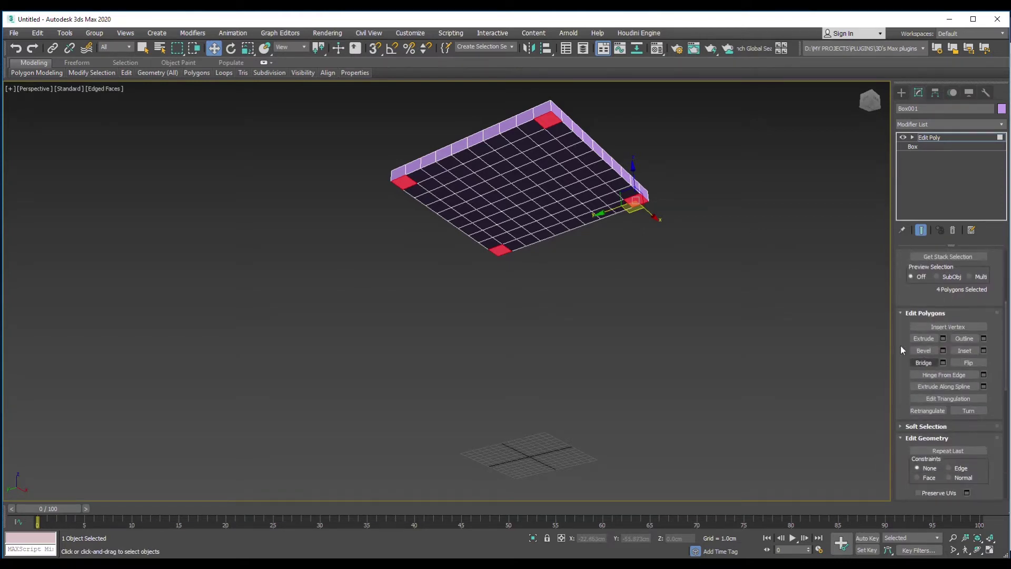
click(943, 338)
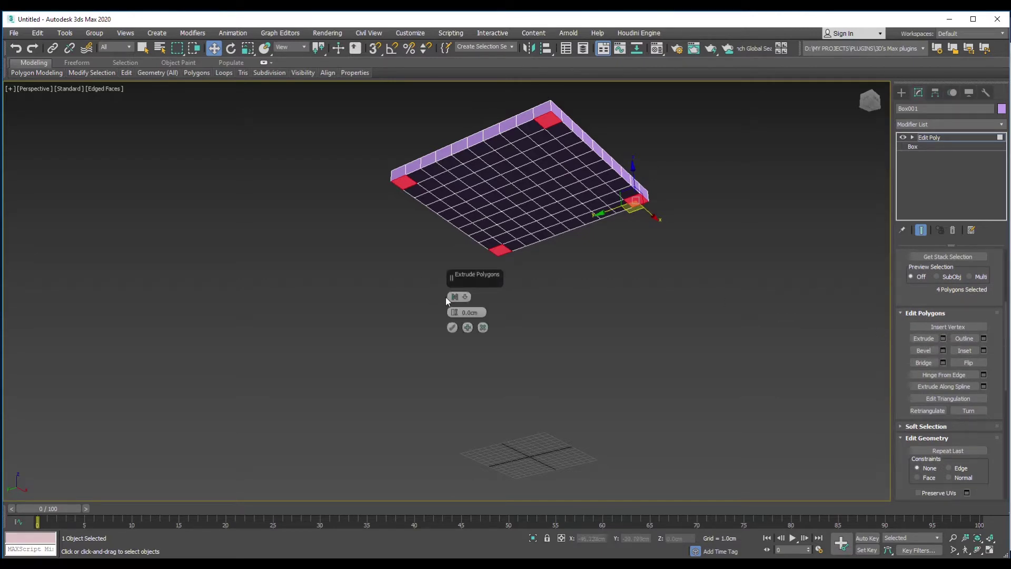
drag(457, 312, 500, 162)
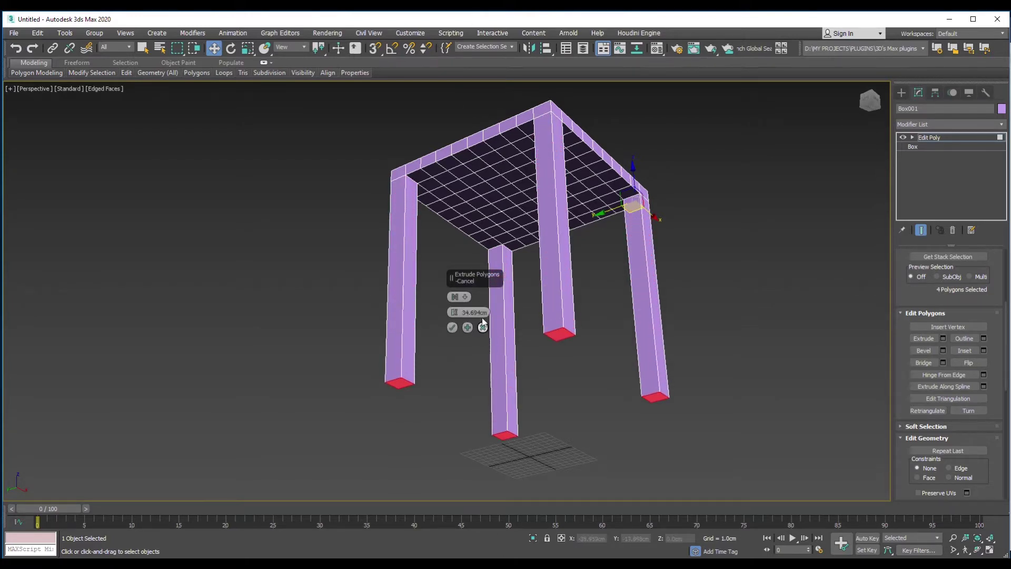
click(452, 327)
Step: Set the Z position of the bottom polygons of the two legs on the positive Y side to 0 cm, one leg at a time
alt+middle_drag(457, 334, 499, 420)
alt+middle_drag(579, 353, 568, 279)
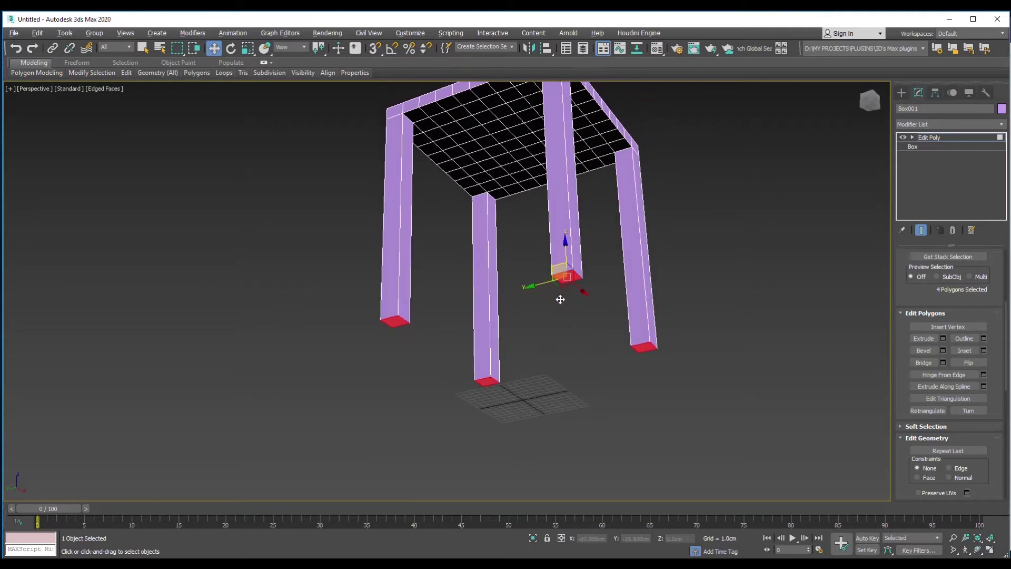
ctrl+click(645, 347)
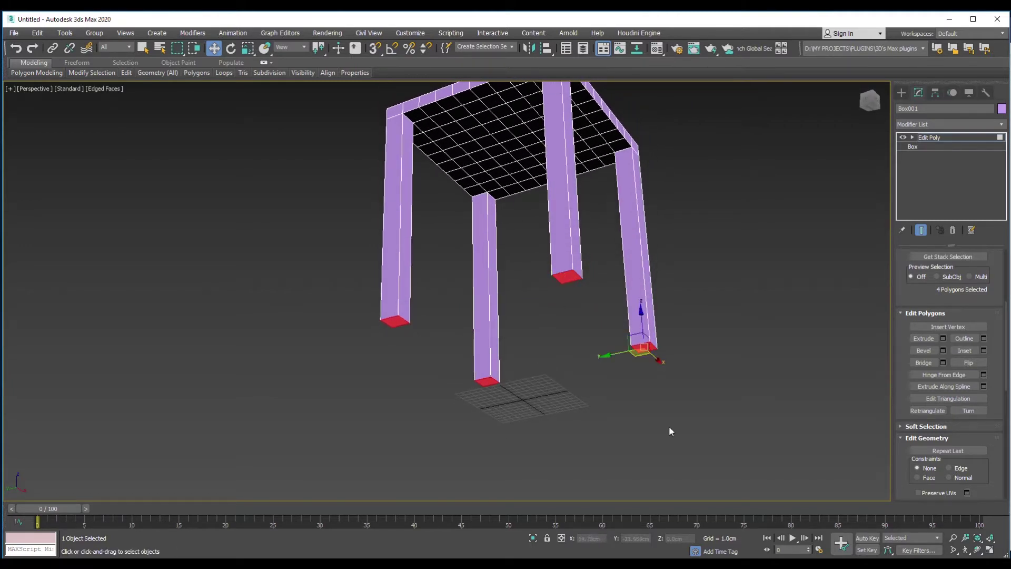
click(747, 346)
click(574, 277)
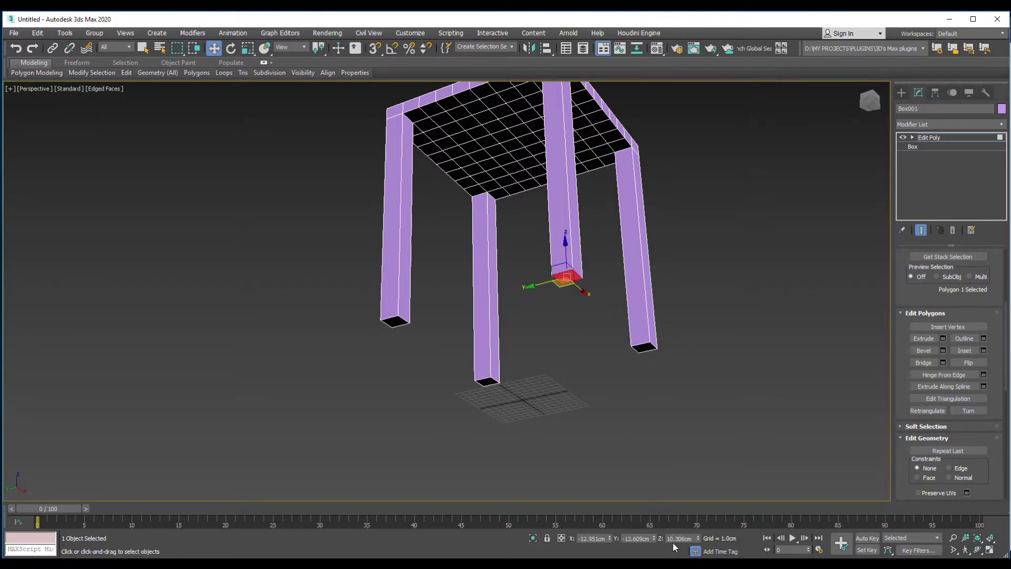
click(396, 320)
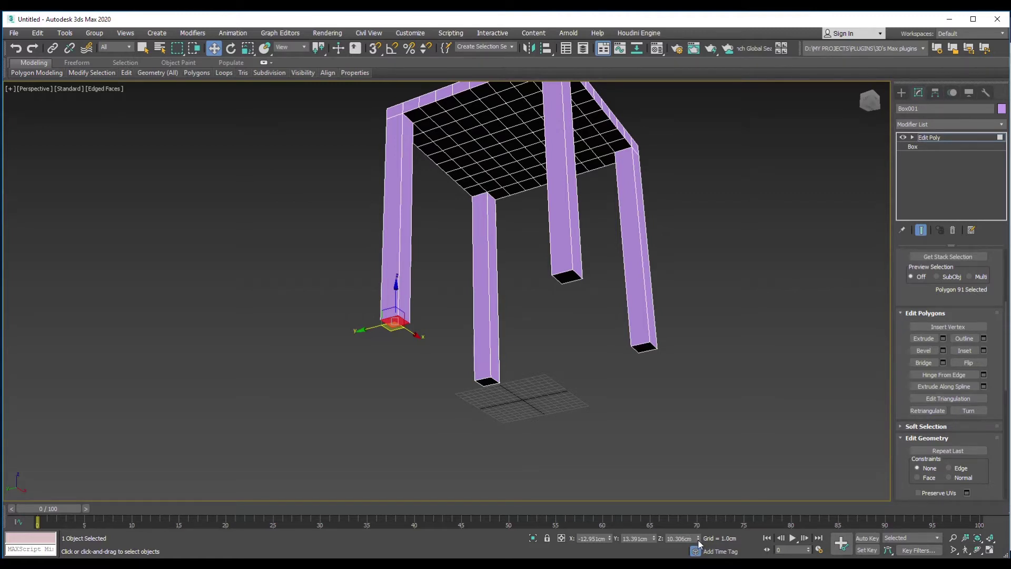
right_click(698, 540)
alt+middle_drag(492, 418, 504, 428)
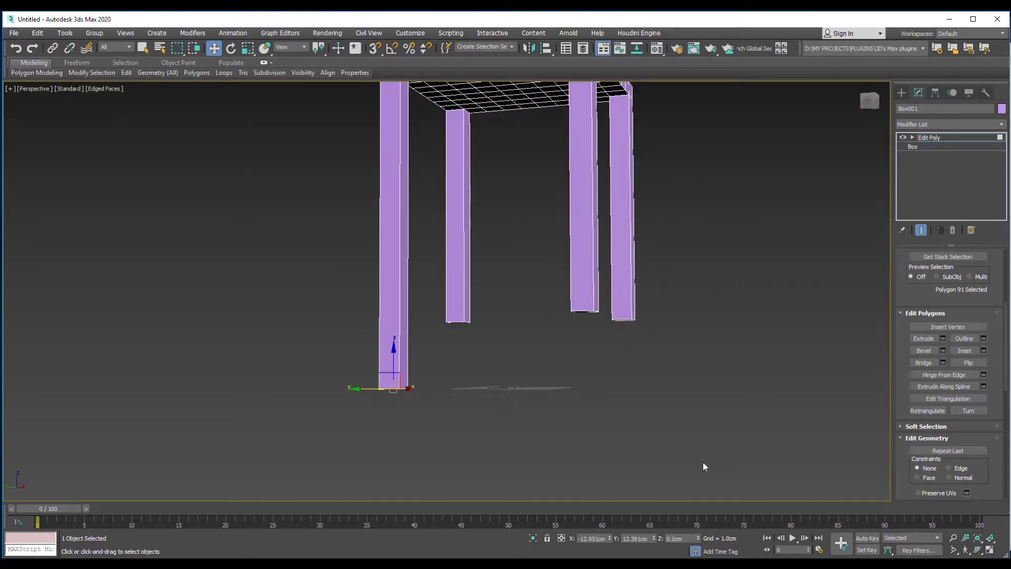
alt+middle_drag(467, 334, 464, 286)
click(465, 458)
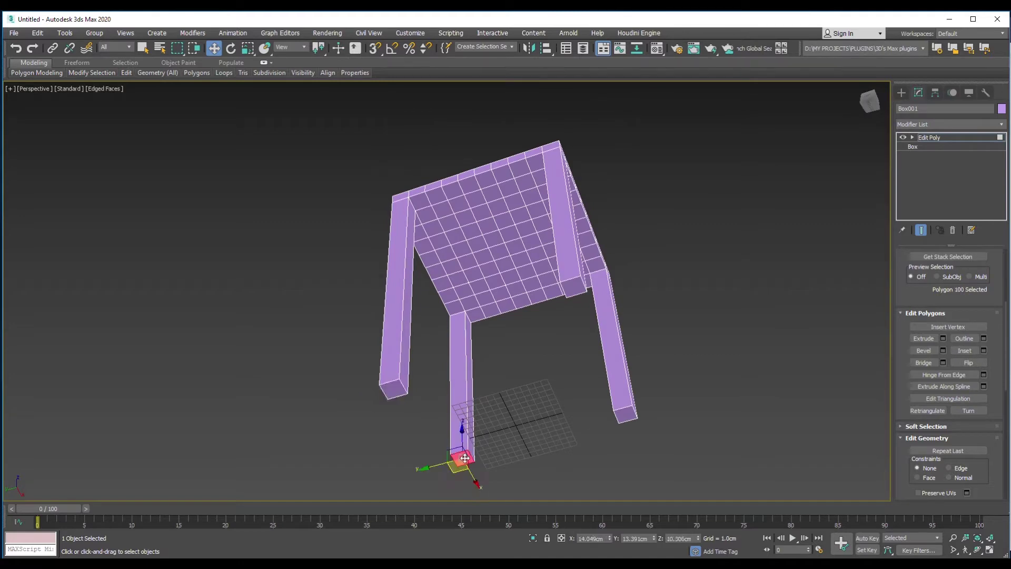
right_click(699, 540)
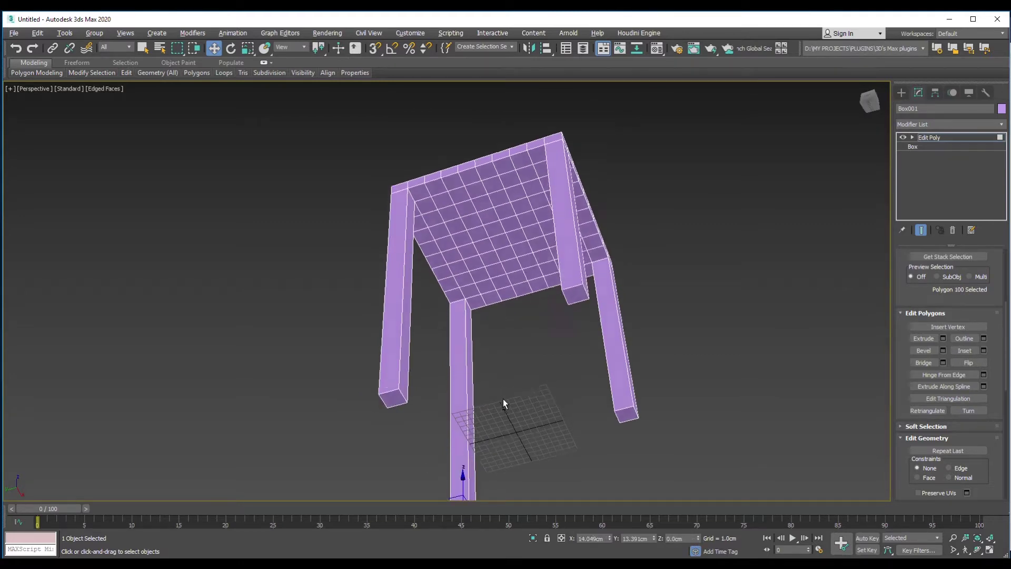
Step: Set the Z position of the bottom polygons of the two legs on the negative Y side to 0 cm, one leg at a time
alt+middle_drag(503, 399, 507, 346)
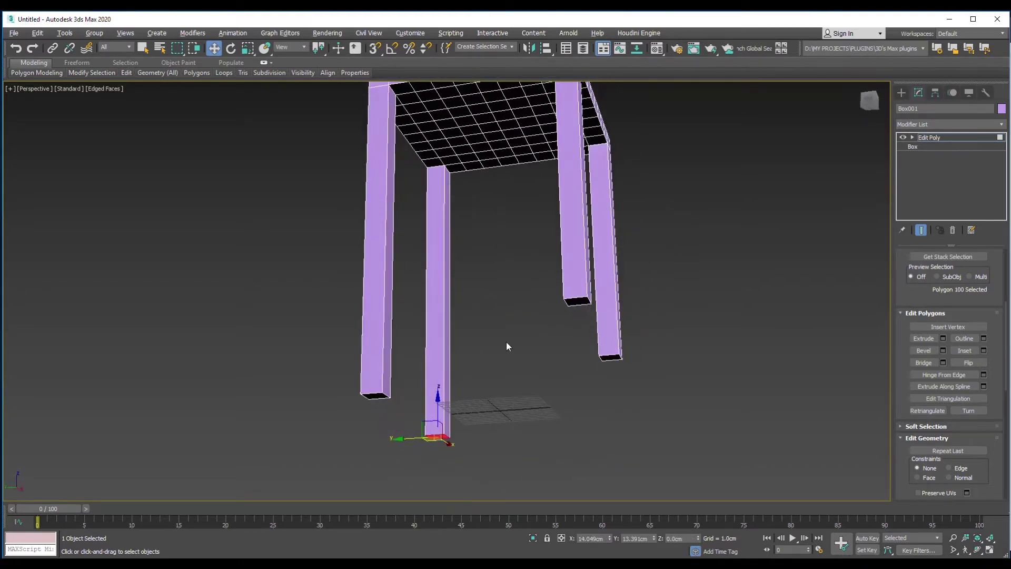
click(570, 296)
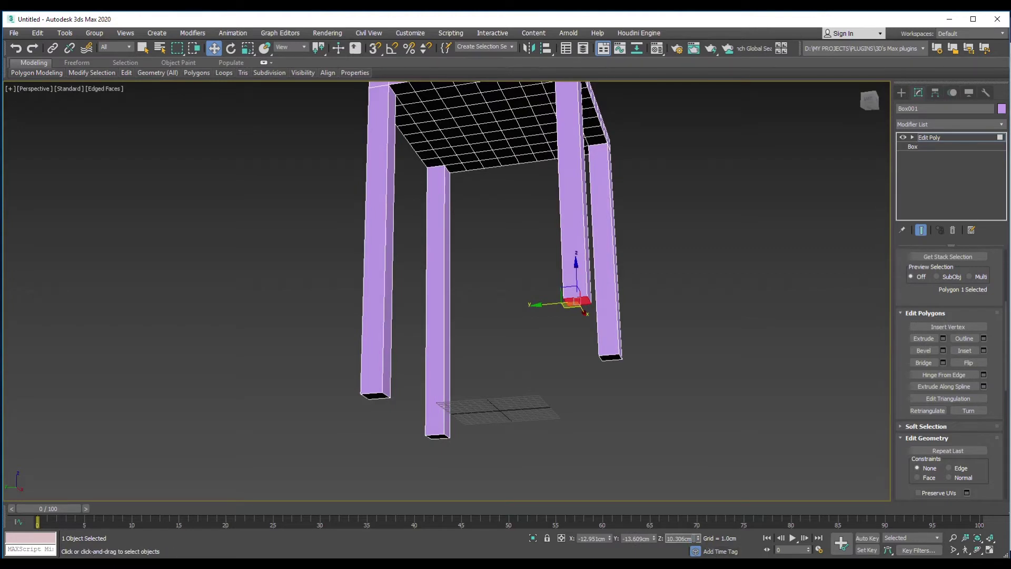
text(0)
key(Return)
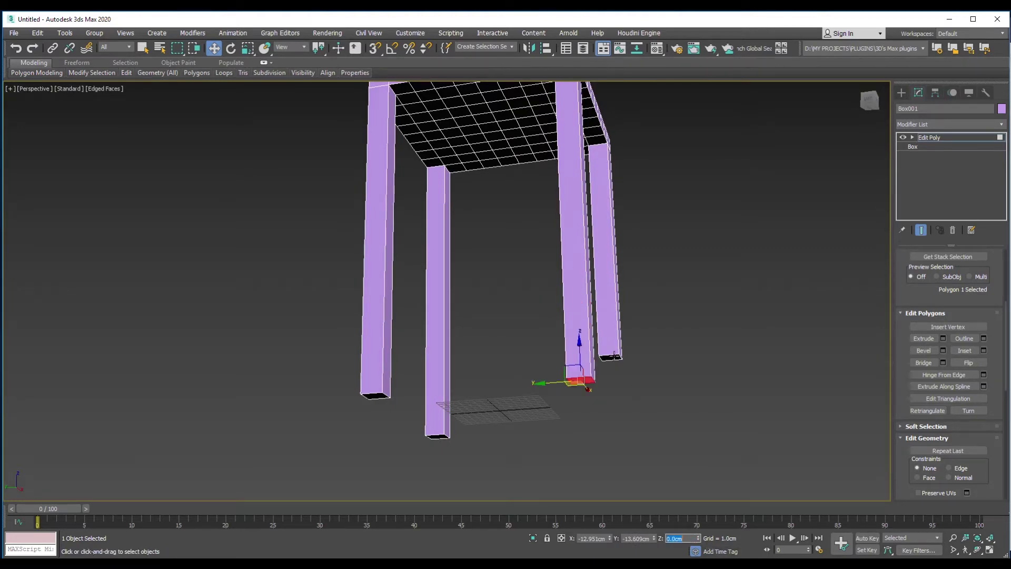
click(614, 356)
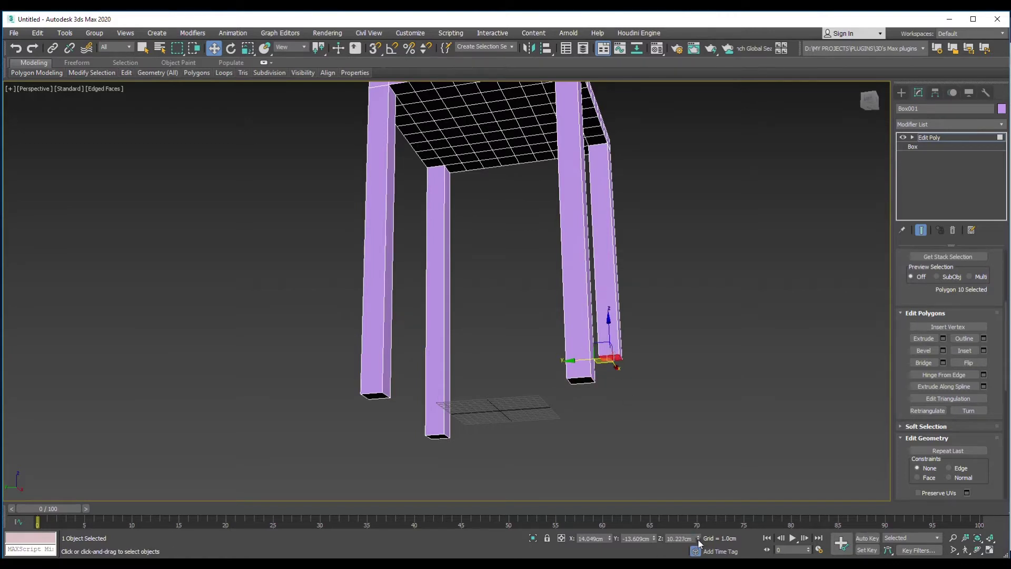
drag(697, 542, 701, 43)
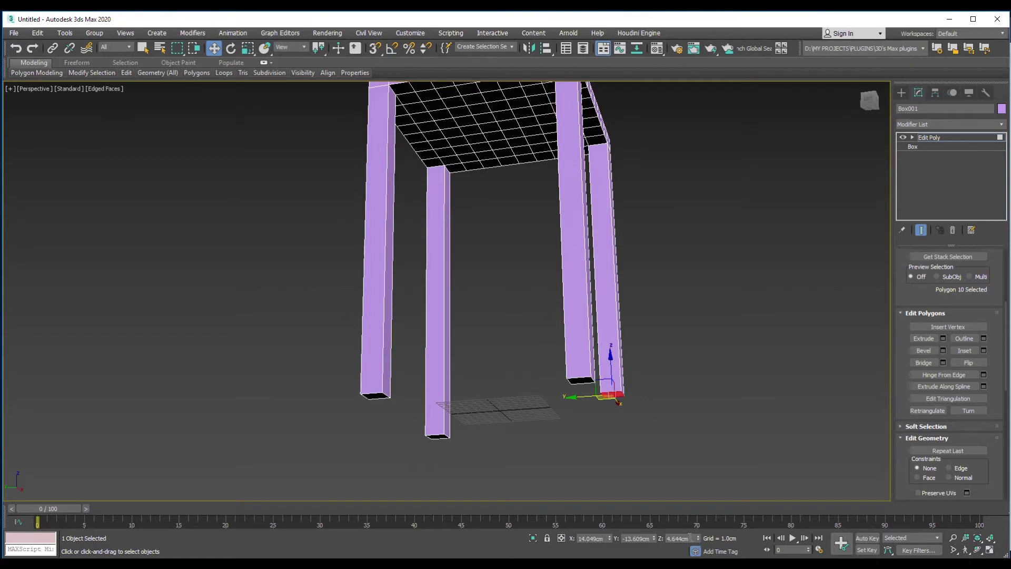
double_click(684, 537)
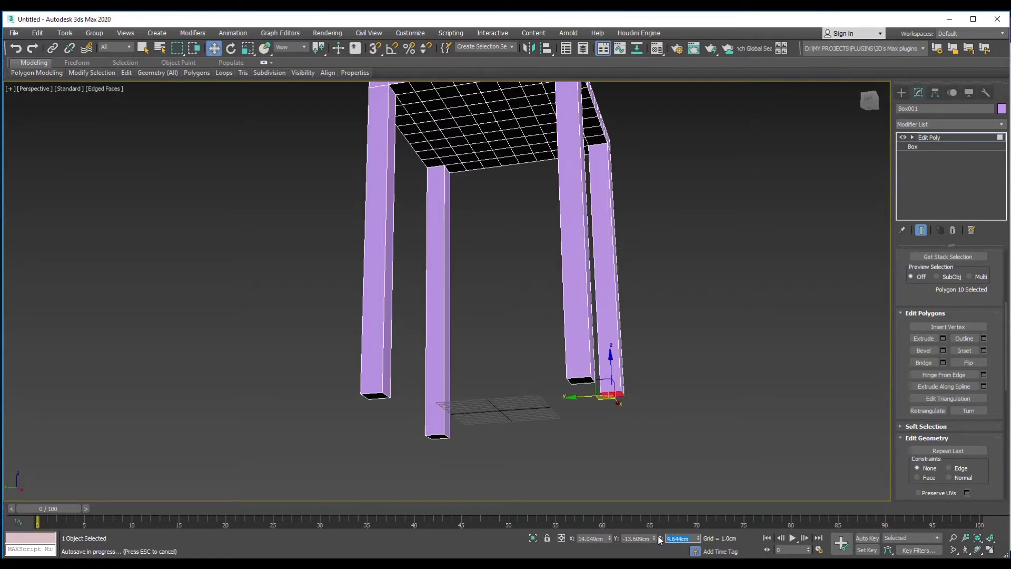
text(0)
key(Return)
Step: Select the first, third, fifth, sixth, eighth and tenth top polygons in the row along the seat's positive X edge
alt+middle_drag(567, 402, 577, 435)
scroll(537, 419, down, 5)
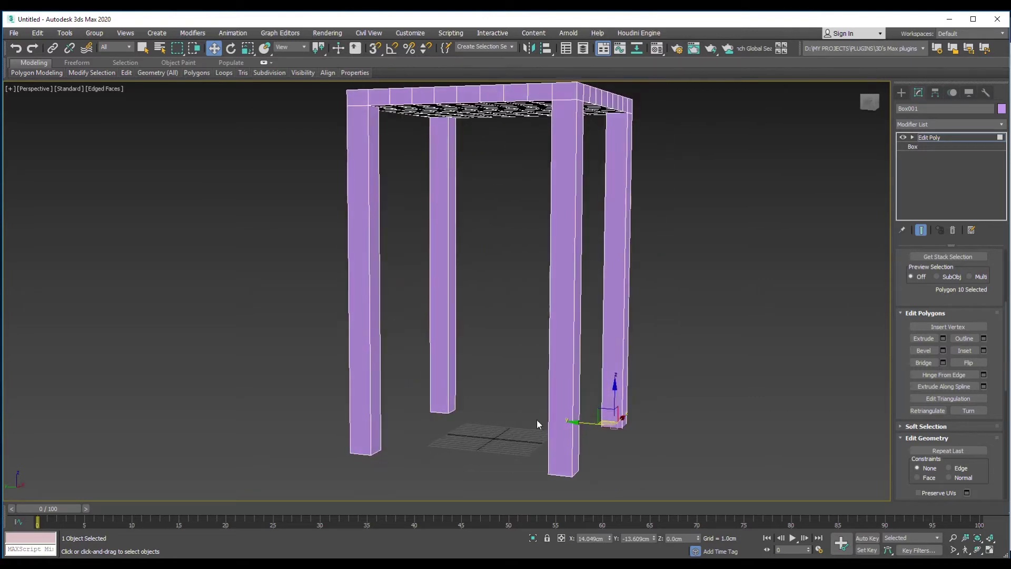
alt+middle_drag(523, 412, 506, 233)
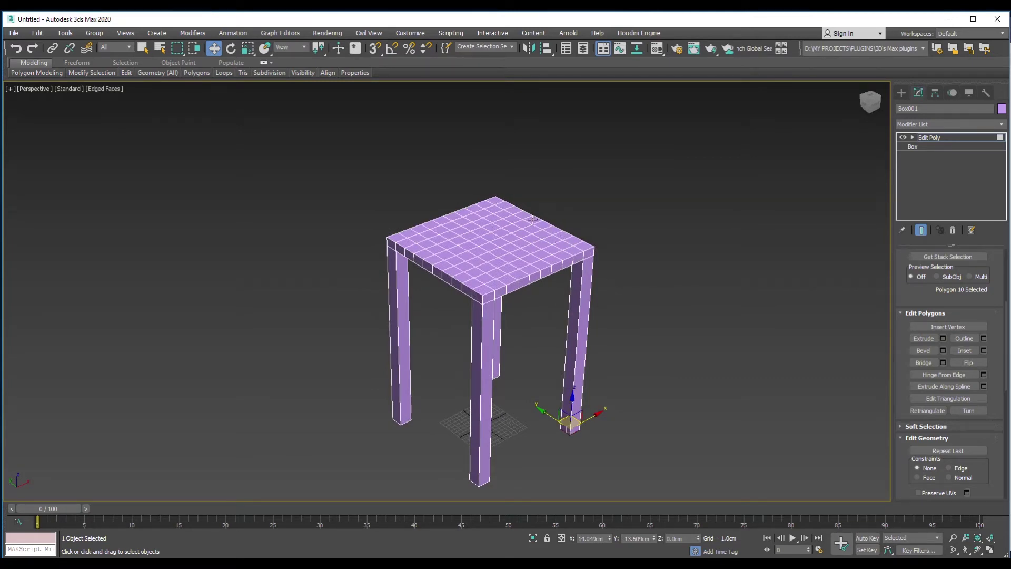
alt+middle_drag(526, 221, 479, 235)
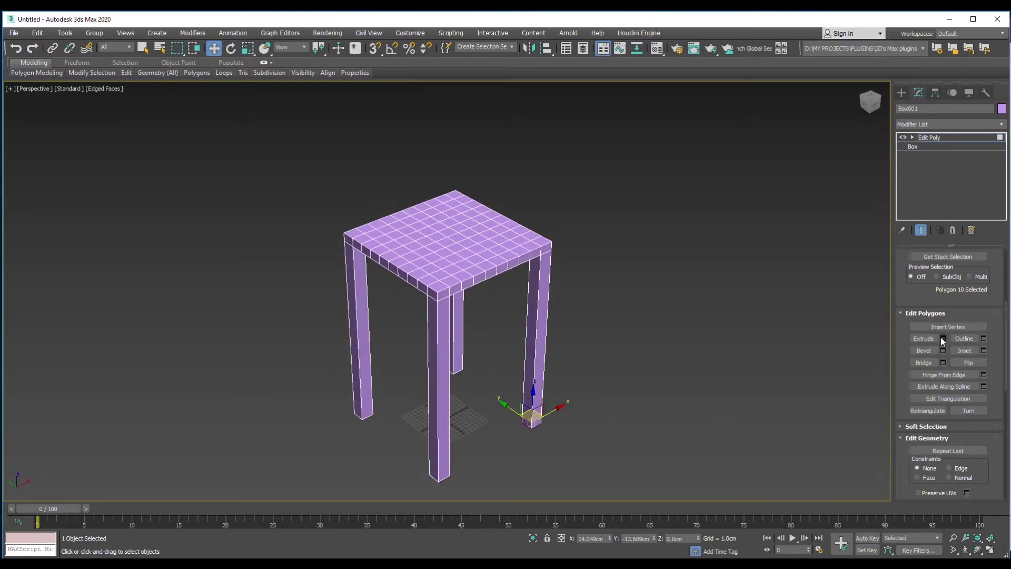
click(537, 243)
alt+middle_drag(537, 242, 527, 230)
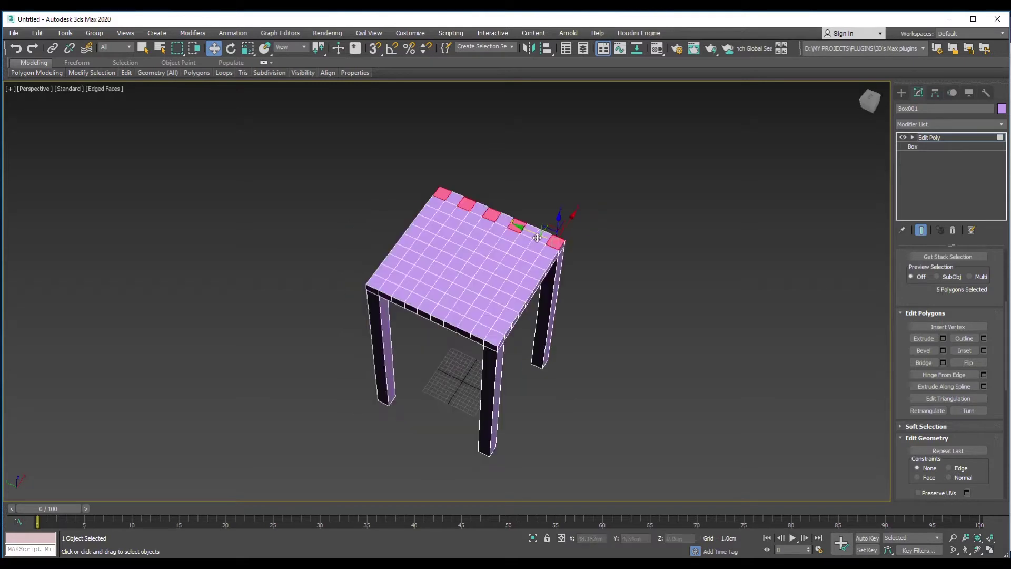
ctrl+click(555, 242)
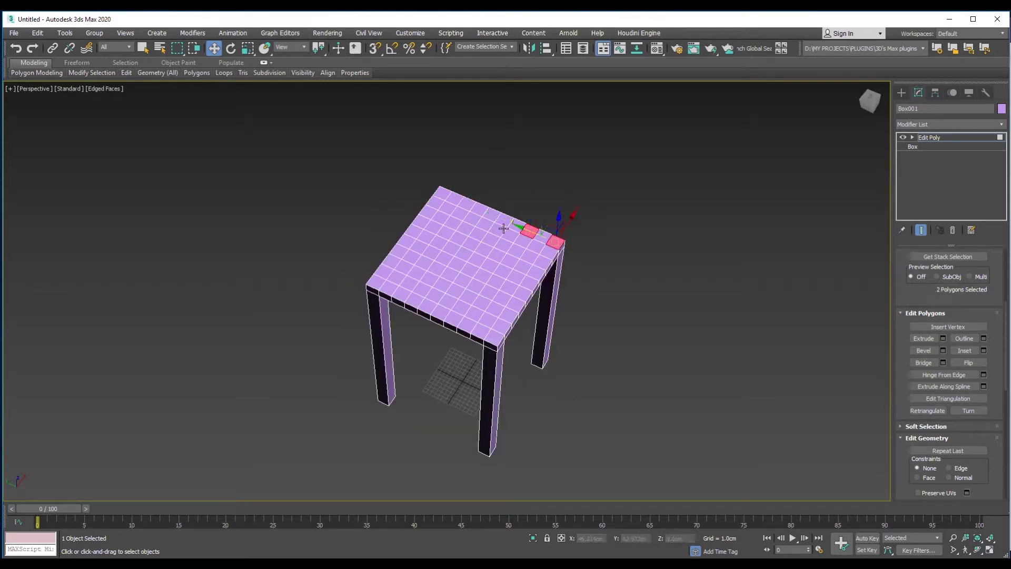
ctrl+click(443, 193)
ctrl+click(467, 204)
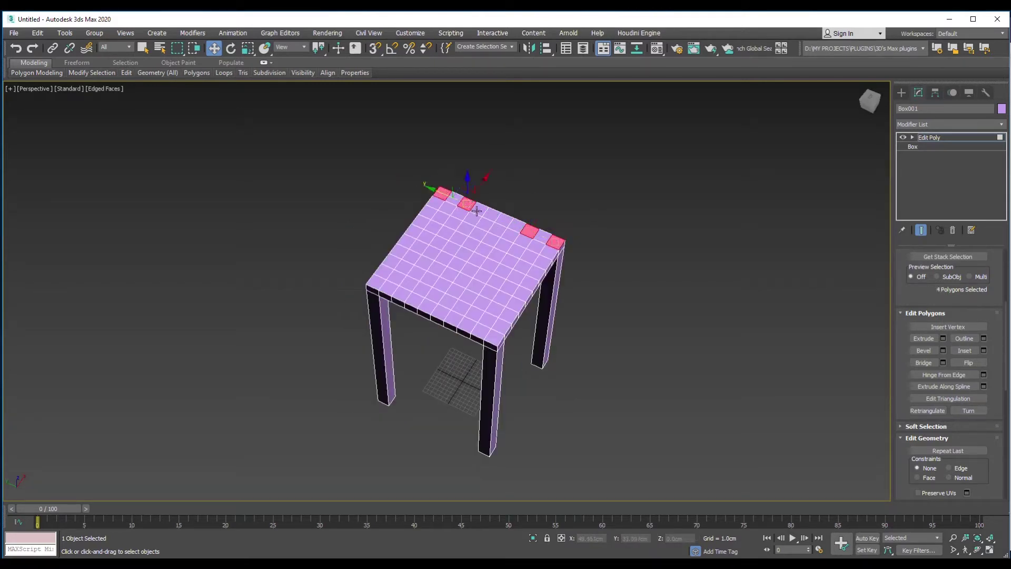
ctrl+click(492, 213)
ctrl+click(504, 220)
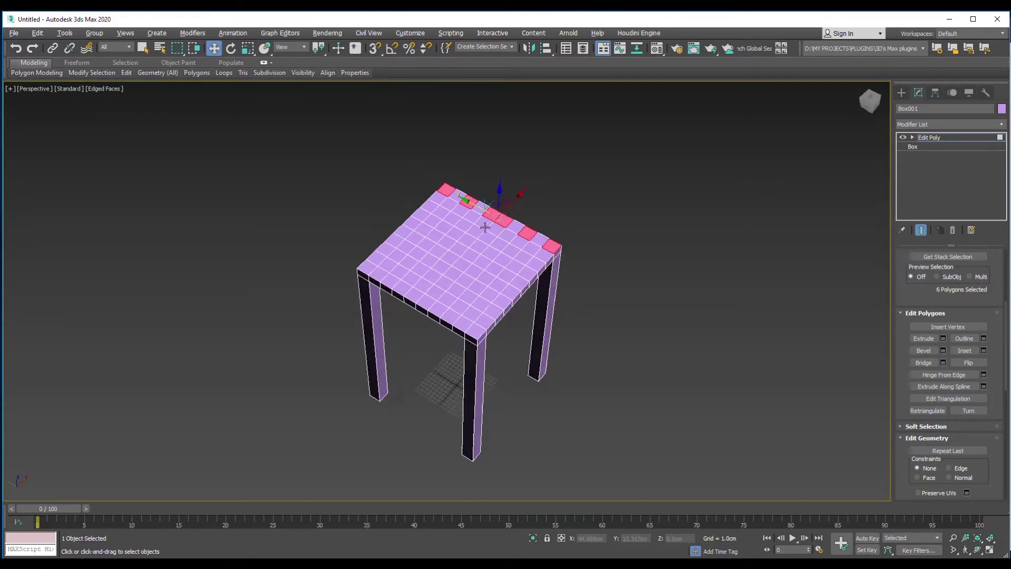